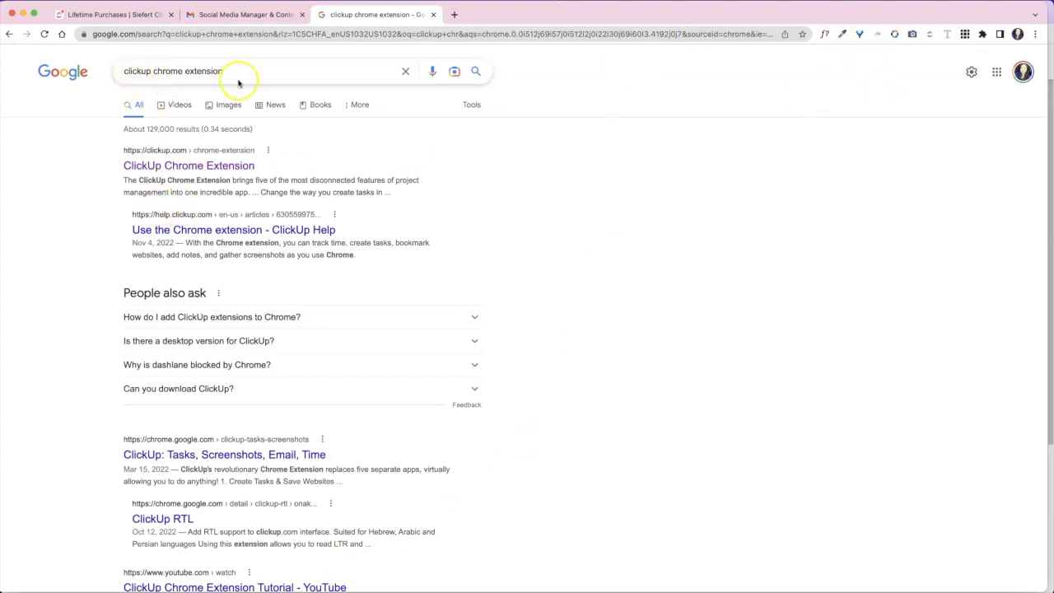
Step: Open the ClickUp Chrome Extension page from the search results and go to its Chrome Web Store listing
left_click(209, 165)
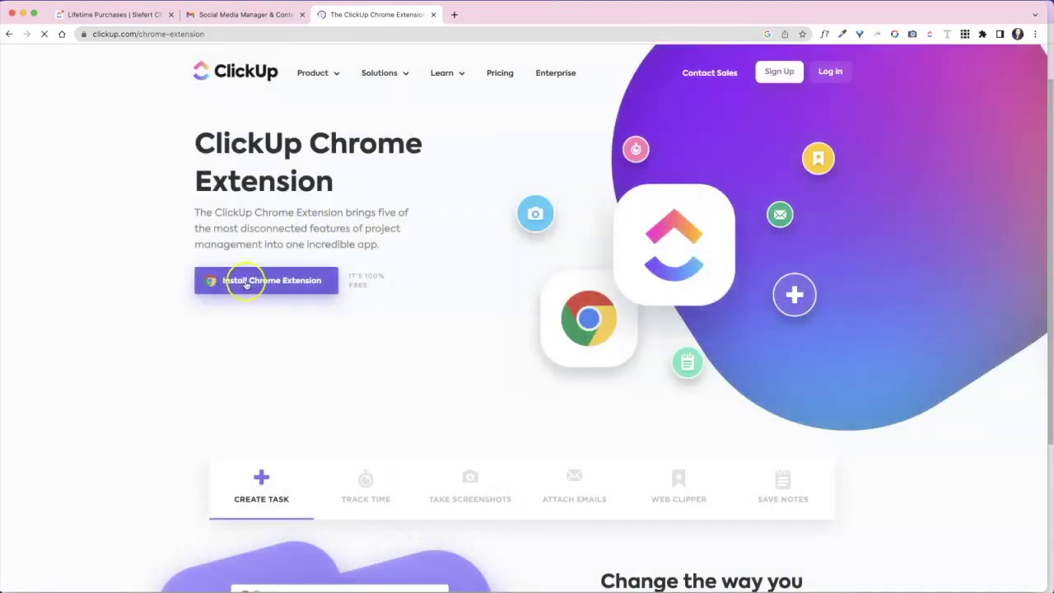
left_click(258, 280)
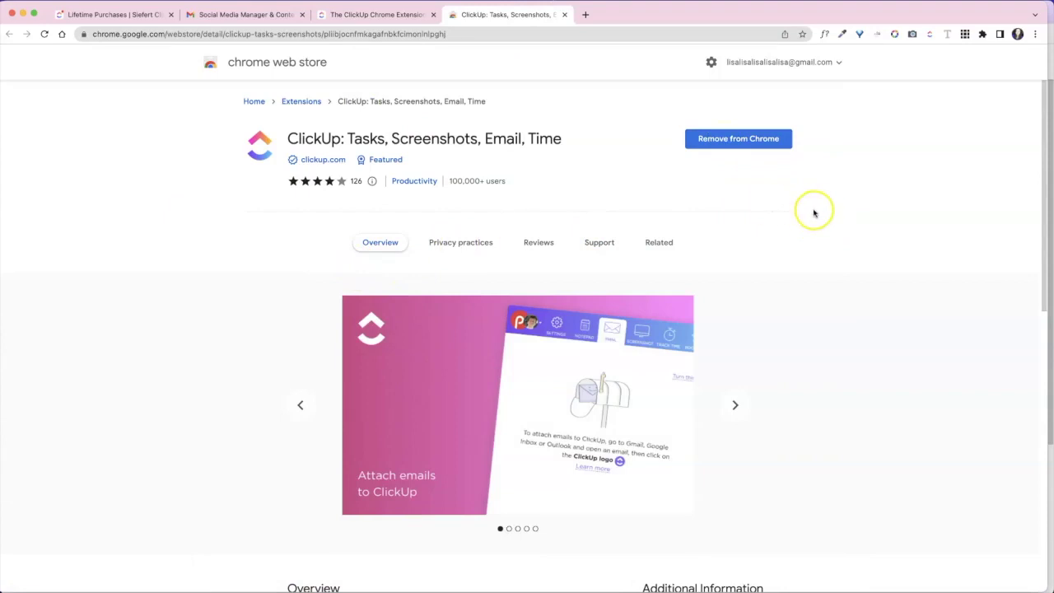
Step: Open the prettyfabulousdesigns.com browser profile in its own window, check the profile list again, and close that window
left_click(1018, 35)
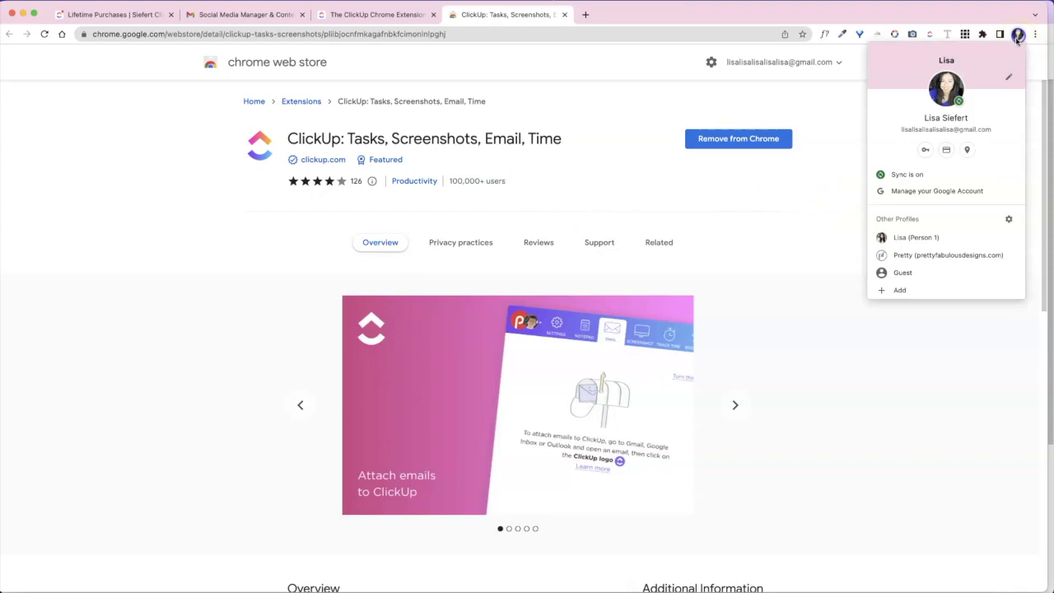
left_click(903, 256)
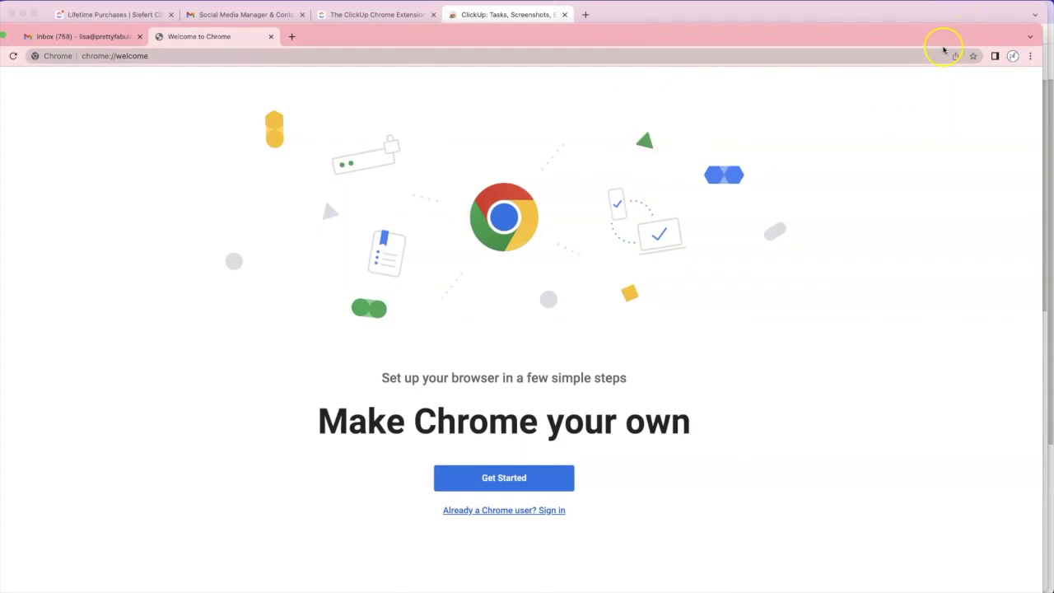
left_click_drag(951, 33, 981, 380)
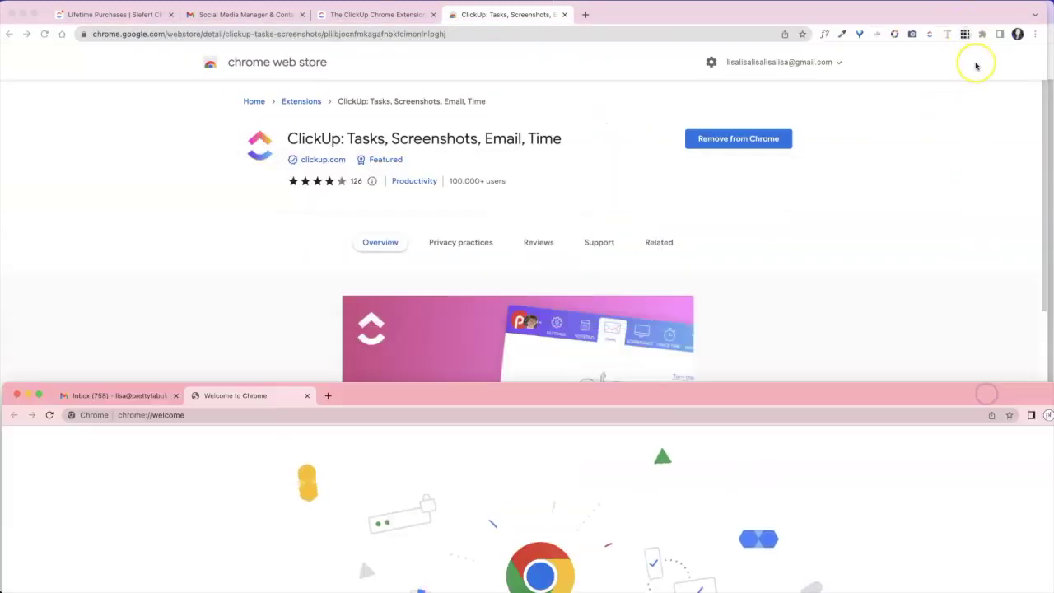
left_click(975, 59)
left_click(1017, 35)
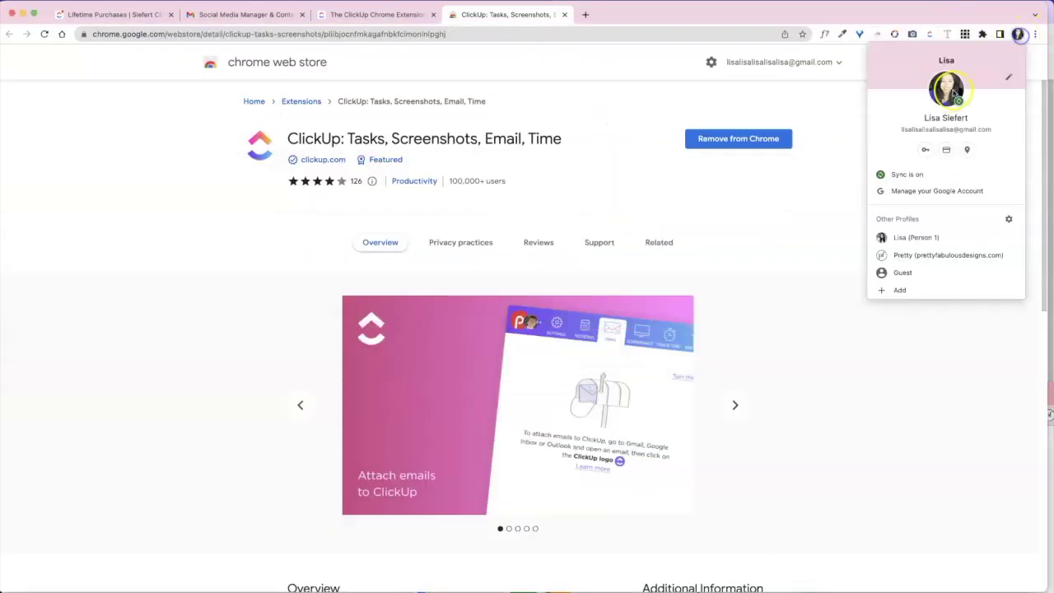
left_click(830, 125)
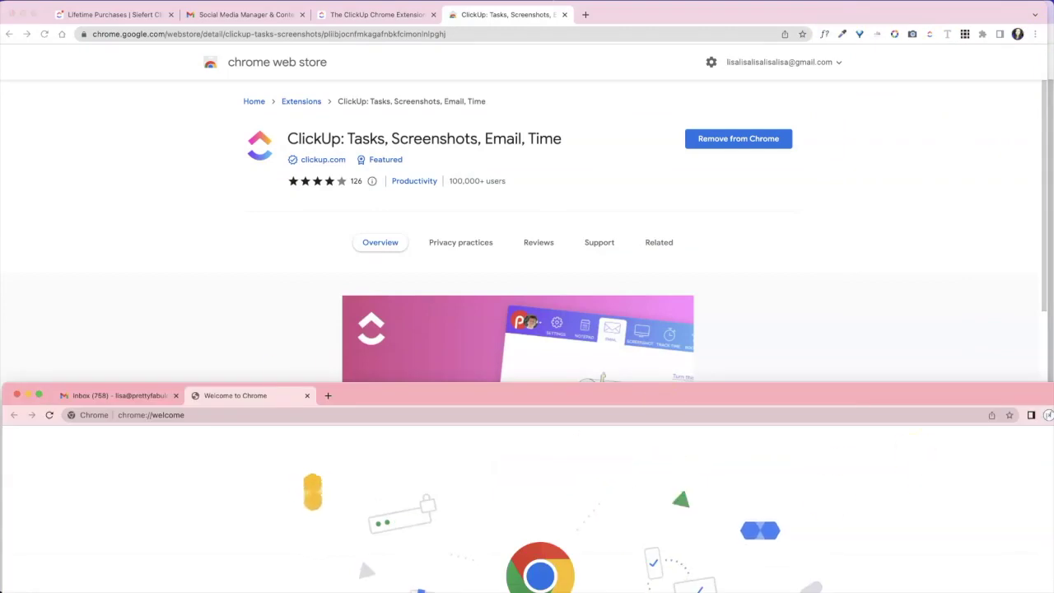
left_click(17, 394)
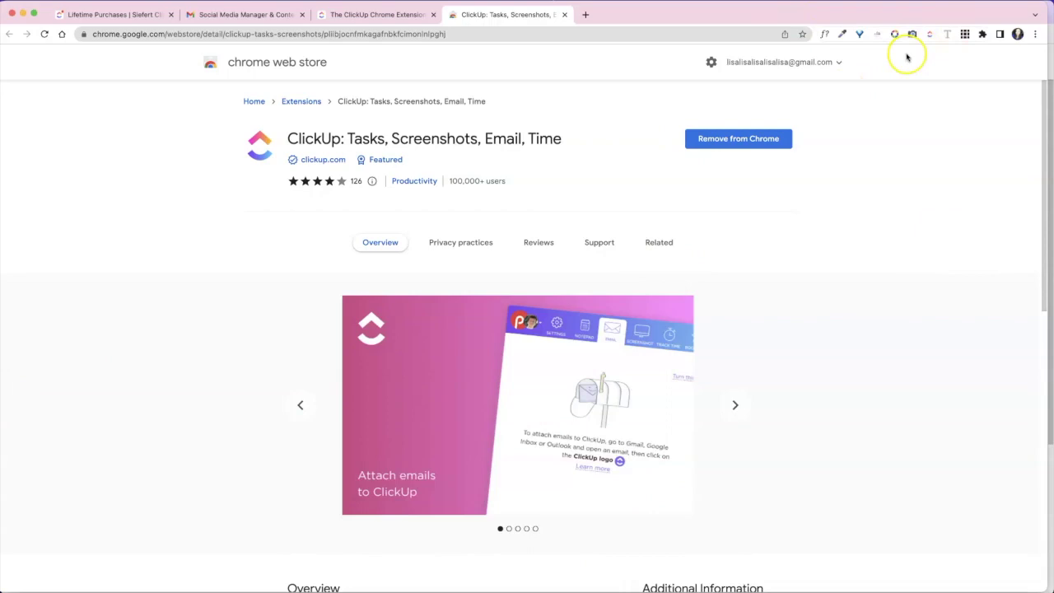
Step: Close the web store listing and enable Floating Buttons in the ClickUp extension's settings
left_click(565, 15)
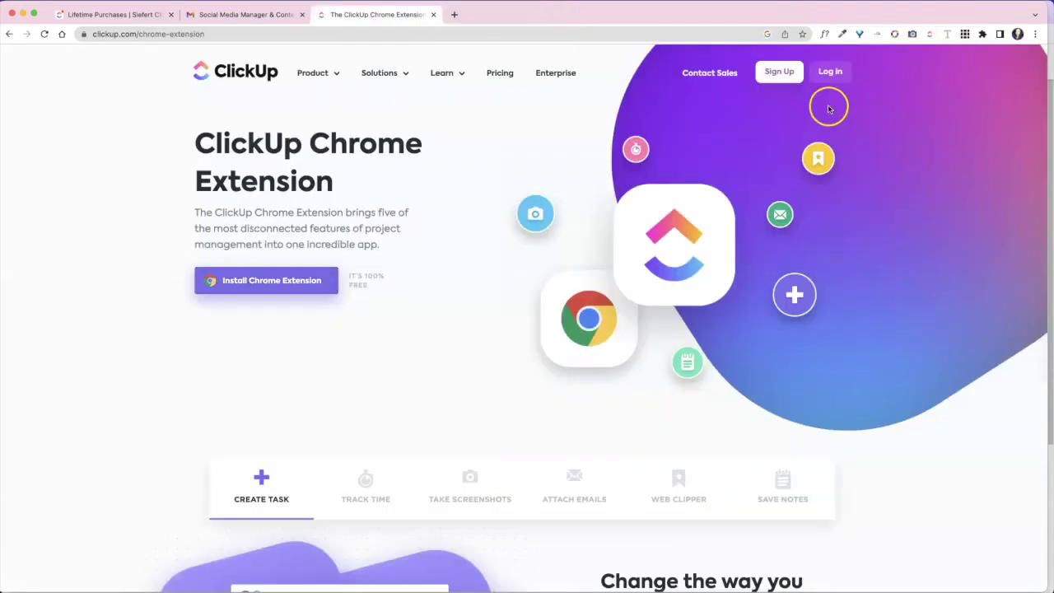
left_click(929, 35)
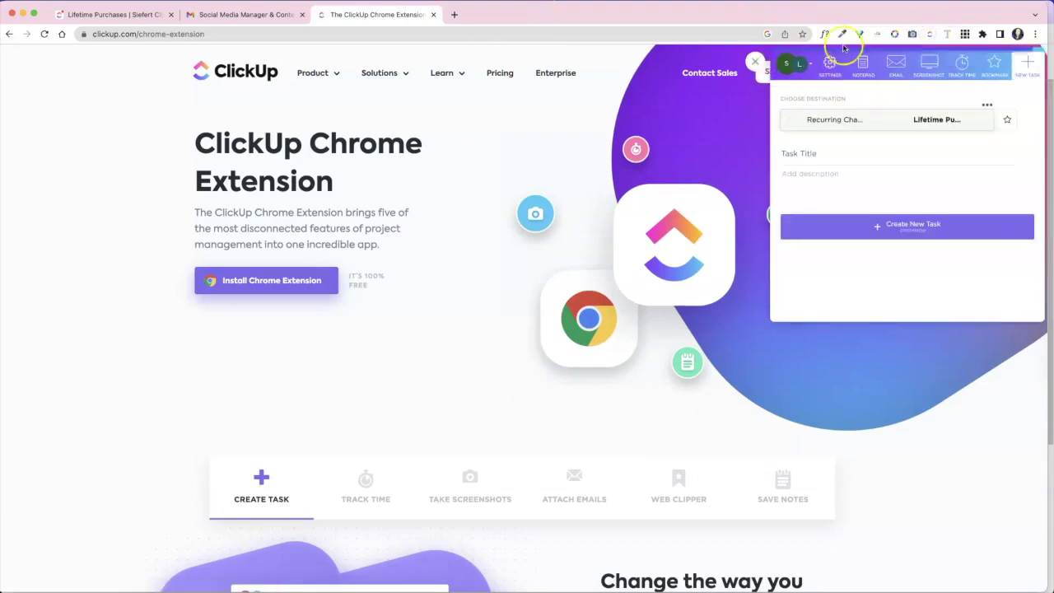
left_click(830, 68)
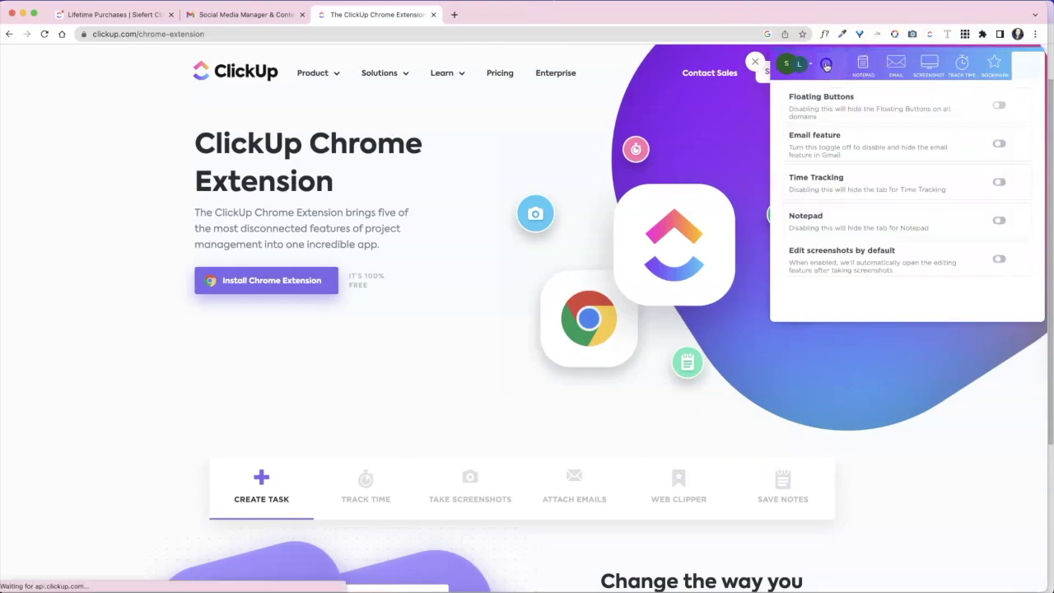
left_click(998, 105)
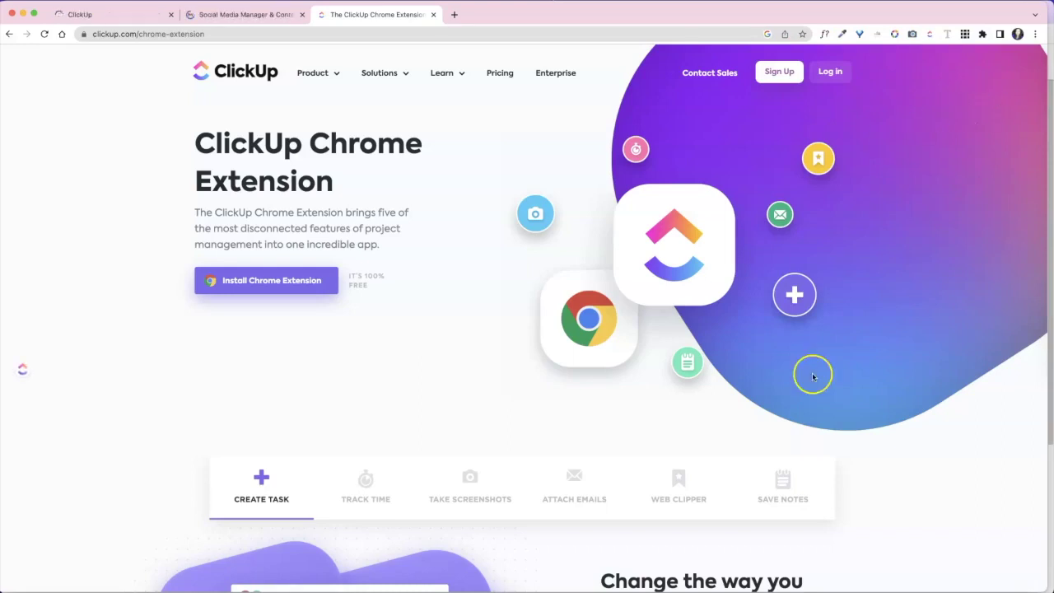
Step: Reposition the floating ClickUp button to the page's left margin, level with the Install Chrome Extension button
mouse_move(23, 367)
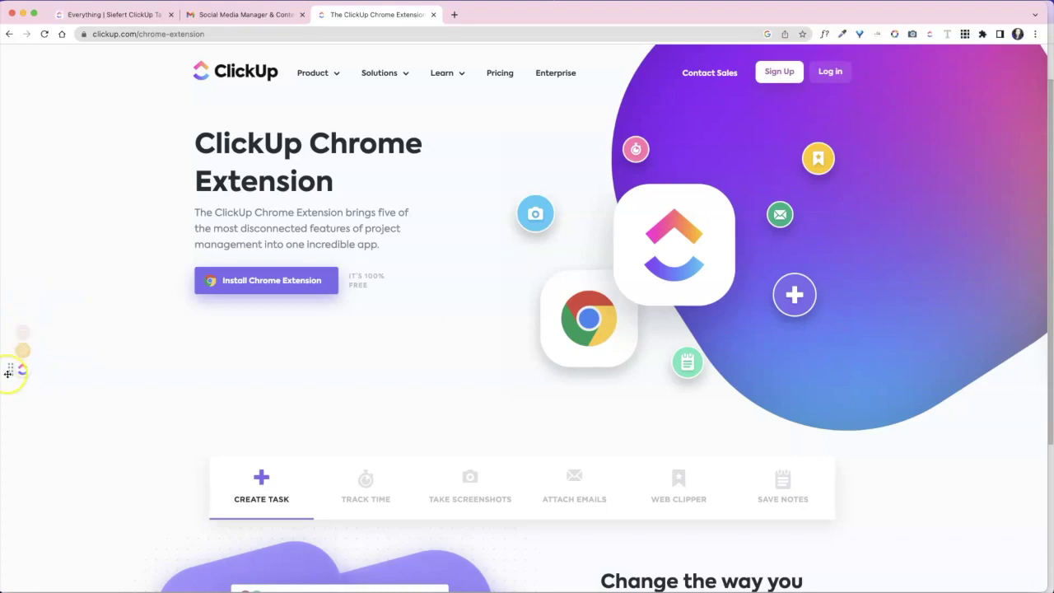
left_click_drag(14, 371, 255, 387)
left_click_drag(516, 469, 928, 536)
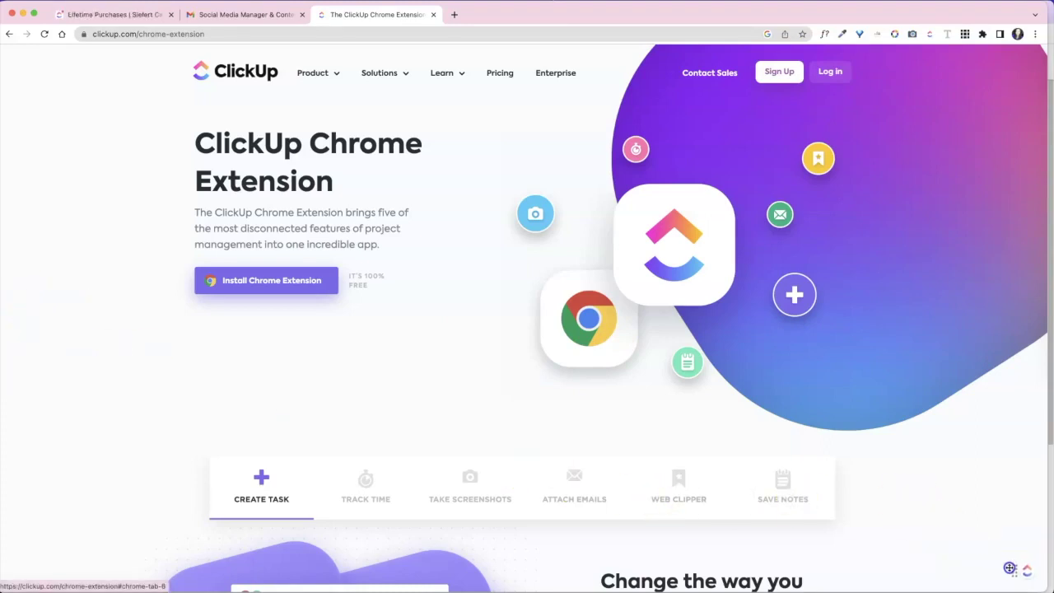
left_click_drag(1009, 568, 26, 279)
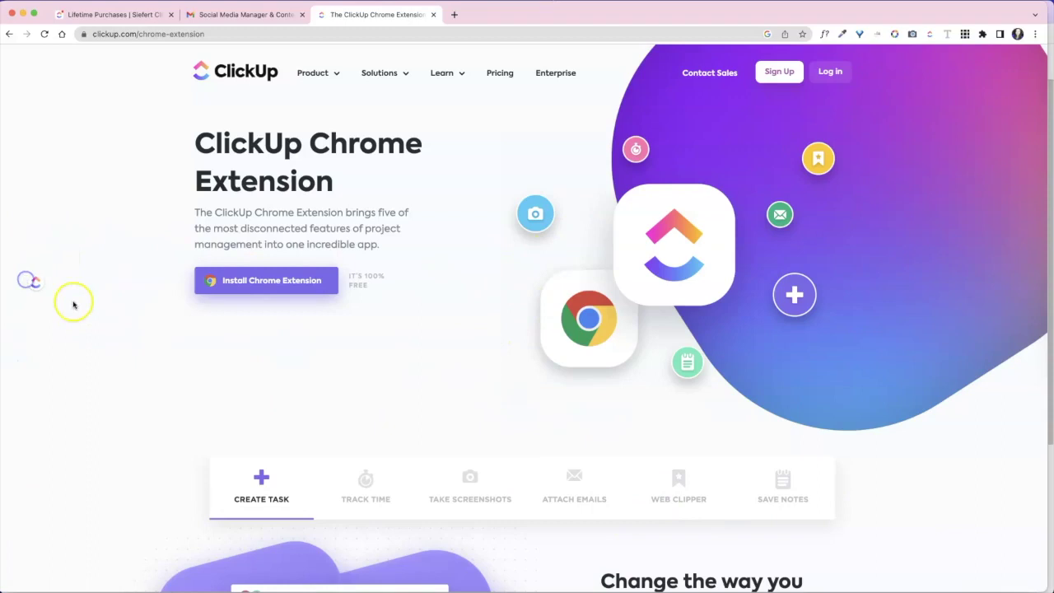
Step: Look over the extension's settings from the floating button and open the list of notes in its Notepad
left_click(35, 282)
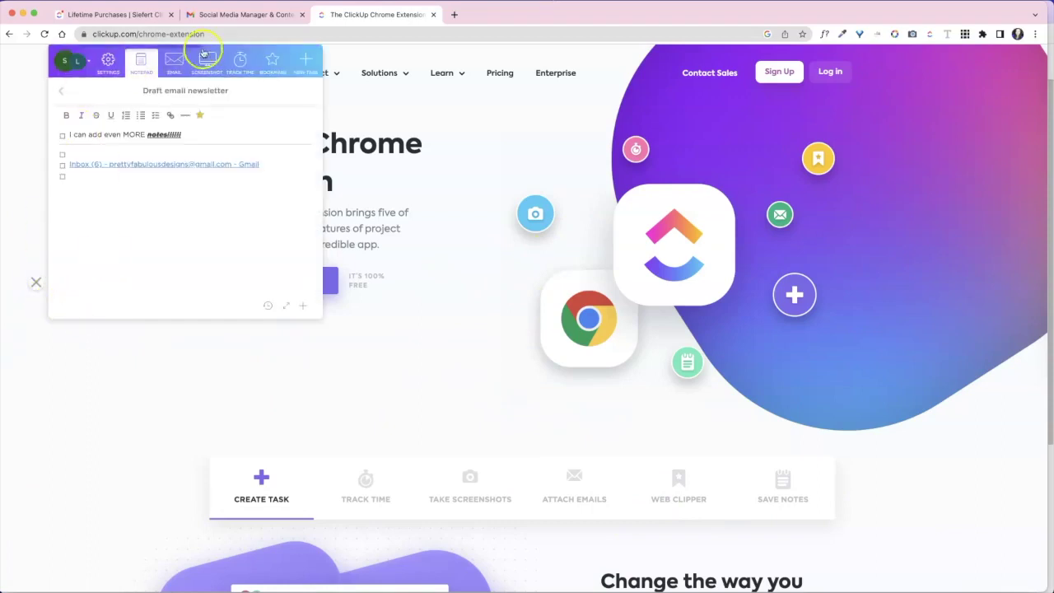
left_click(113, 64)
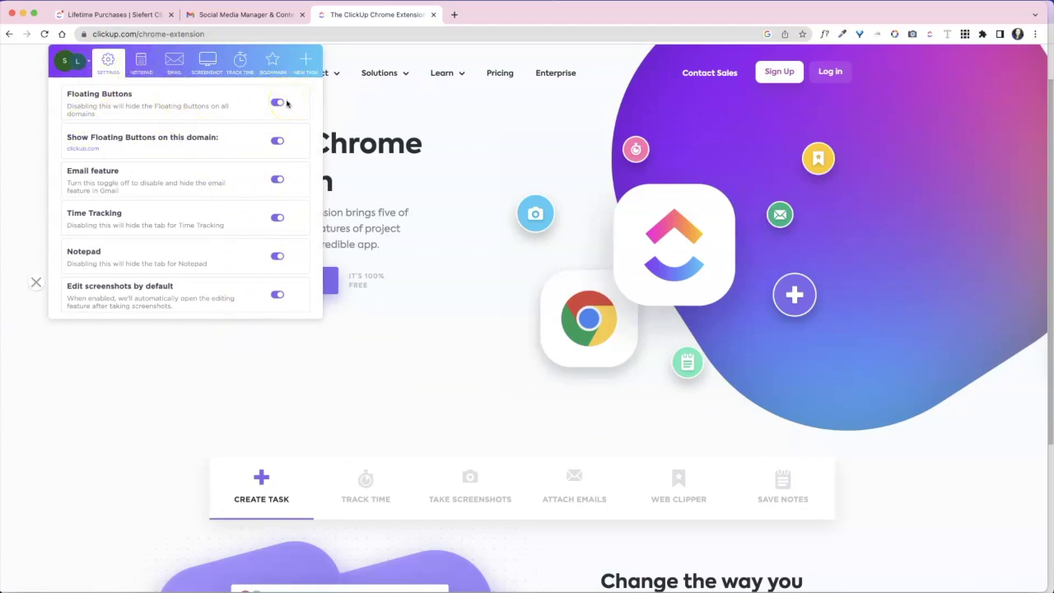
left_click(143, 70)
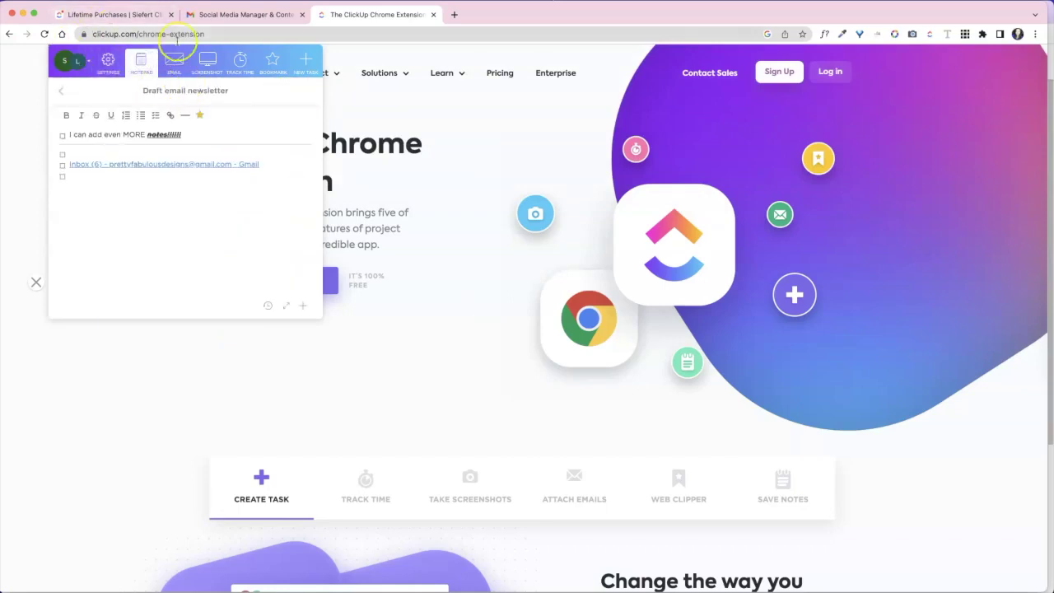
left_click(61, 91)
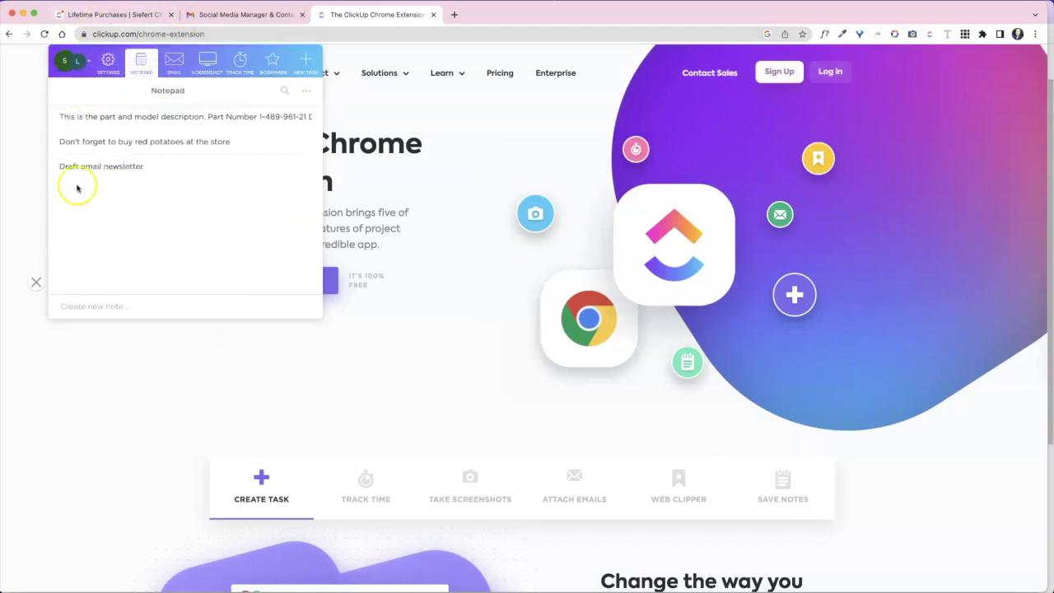
Step: Create a new Notepad note titled "Remember to buy cat food"
left_click(137, 304)
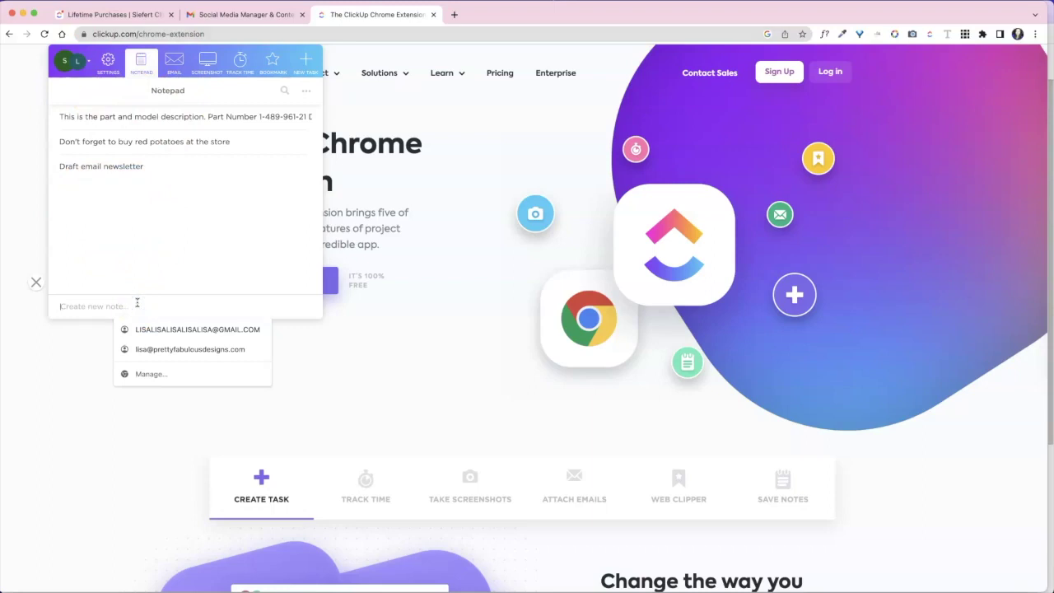
type("I")
key("BackSpace")
type("Remb")
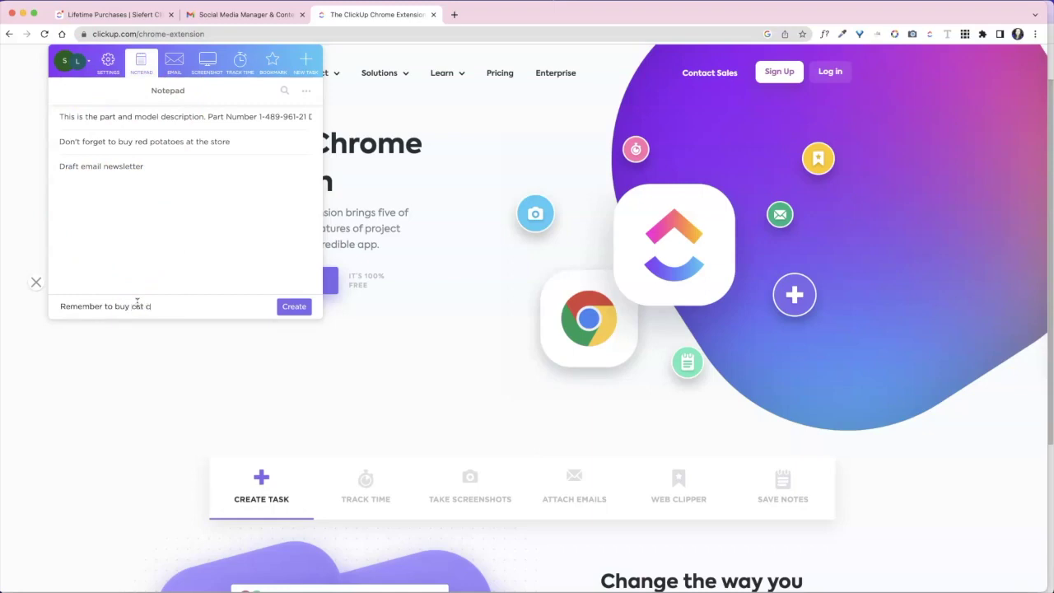
key("Return")
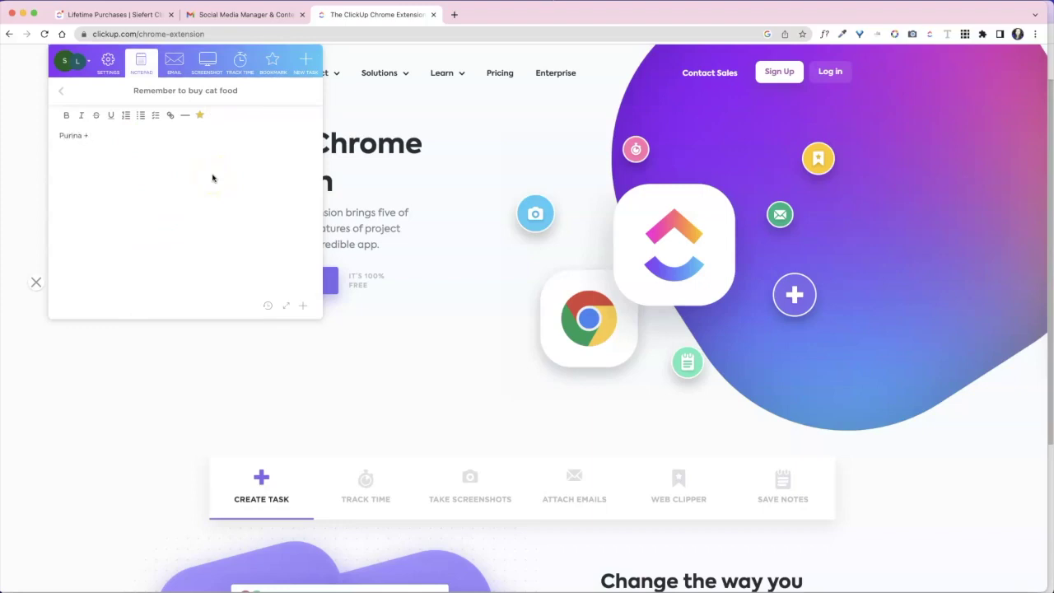
Step: Write "Purina + Fancy Feast" and "Cat Treats!" on separate lines in the cat food note and return to the notes list
type("Fancy Feast")
key("Return")
type("Cat T")
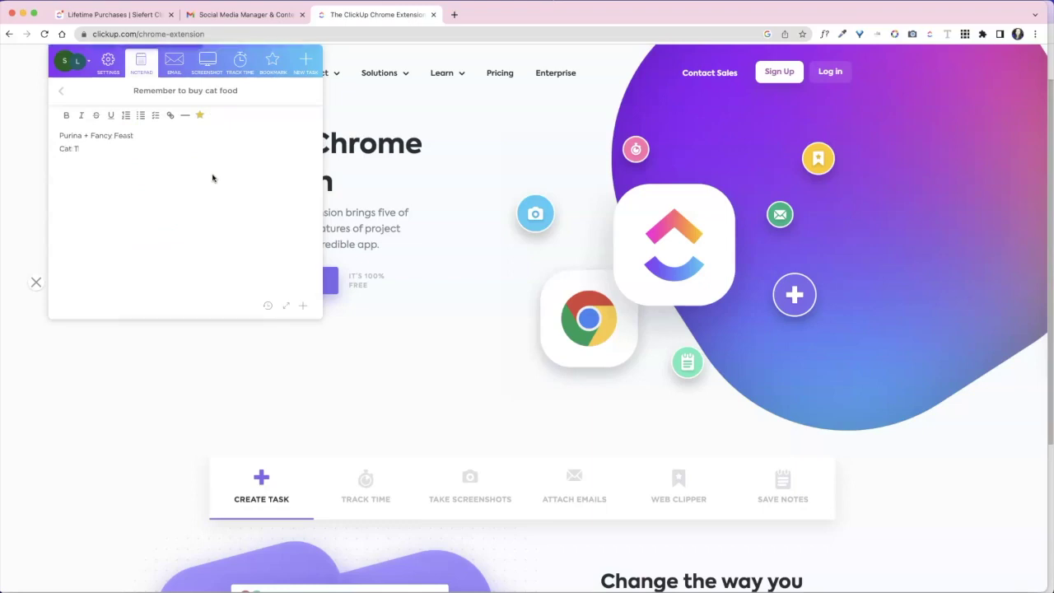
type("reats!")
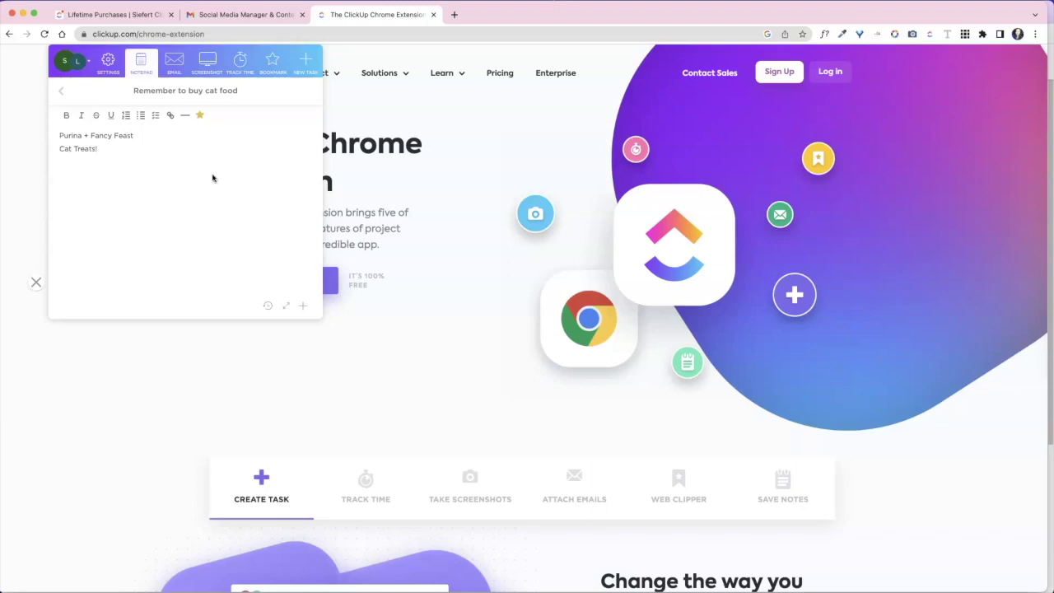
left_click(60, 90)
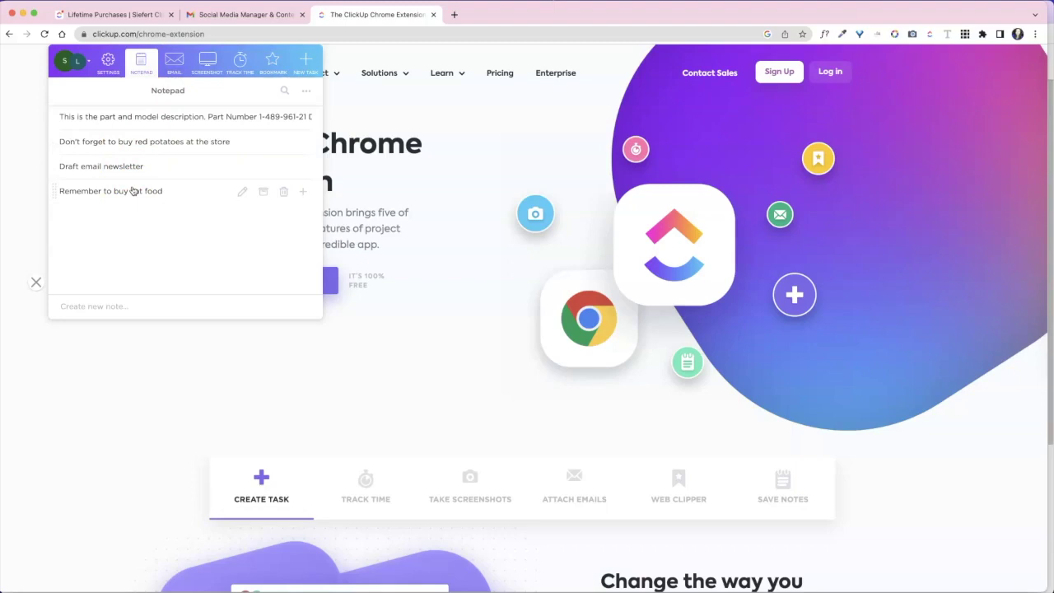
Step: Remove the previously captured email attachment from the extension's Email feature
left_click(174, 59)
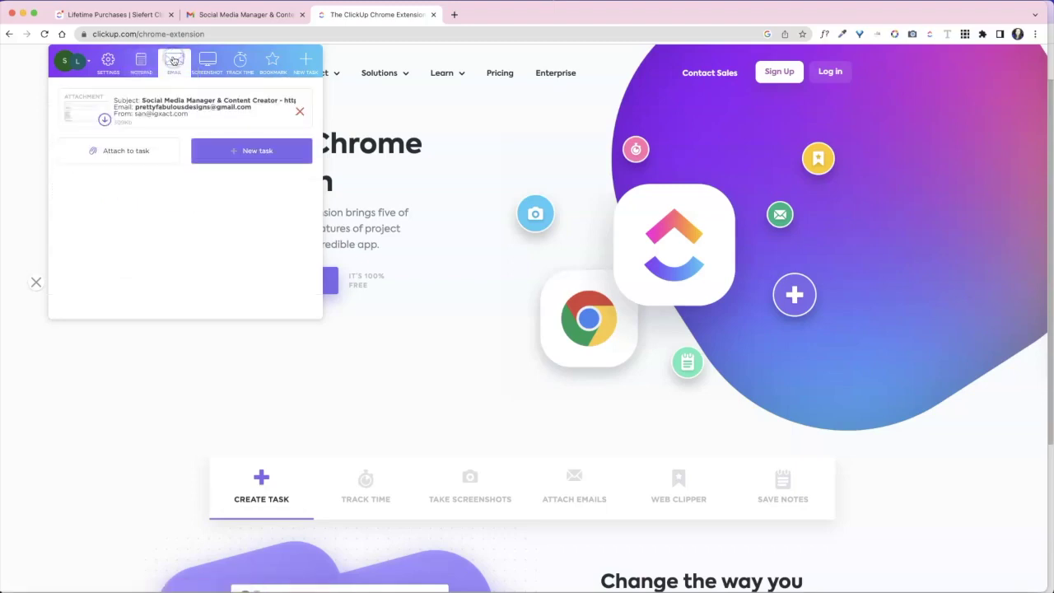
left_click(300, 112)
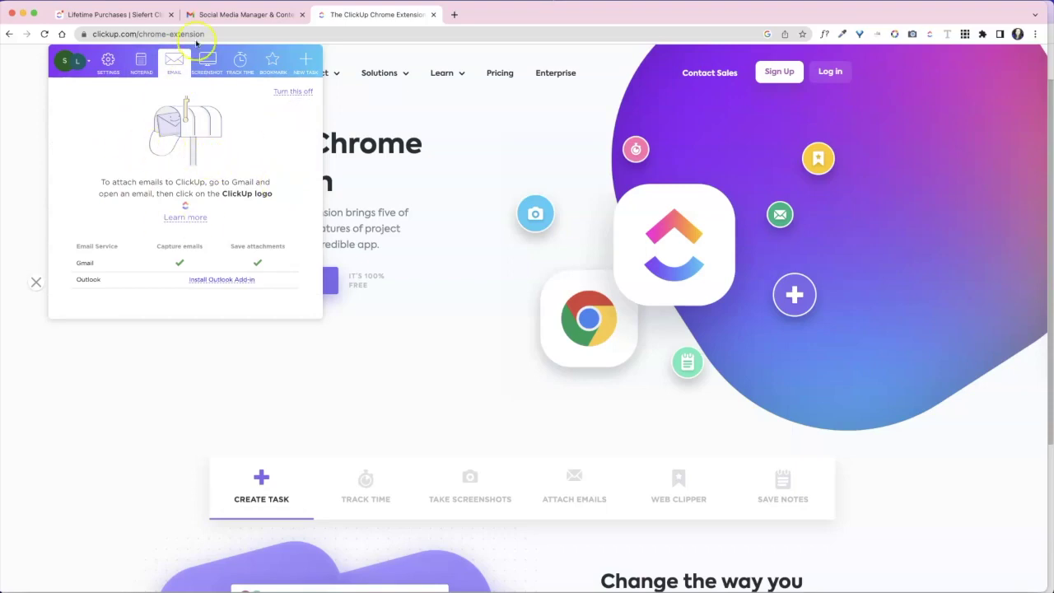
Step: Switch to Gmail, open the "Social Media Manager & Content Creator" email and add it to ClickUp
left_click(233, 16)
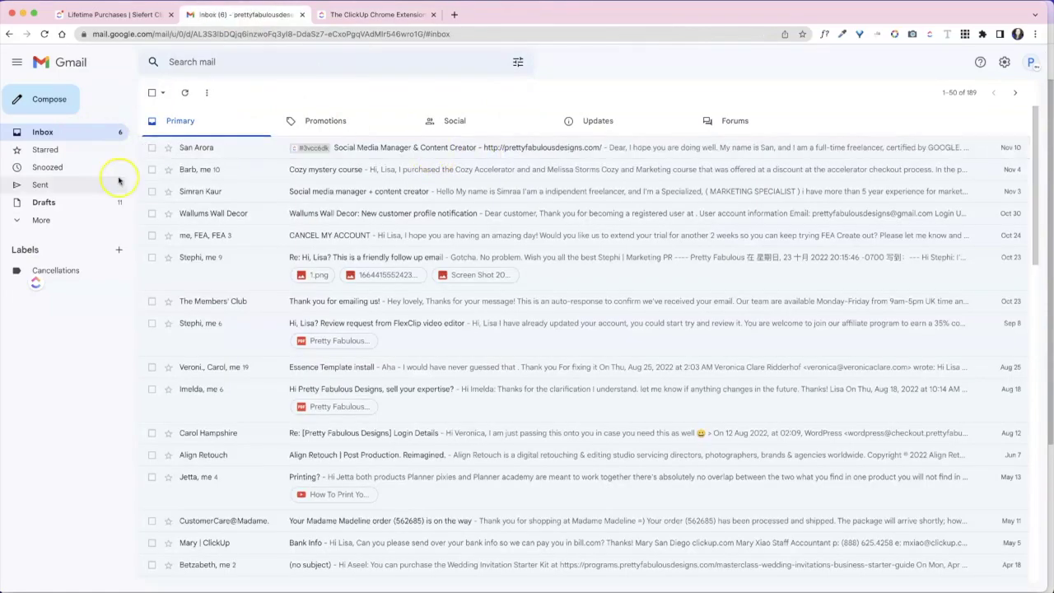
left_click(405, 146)
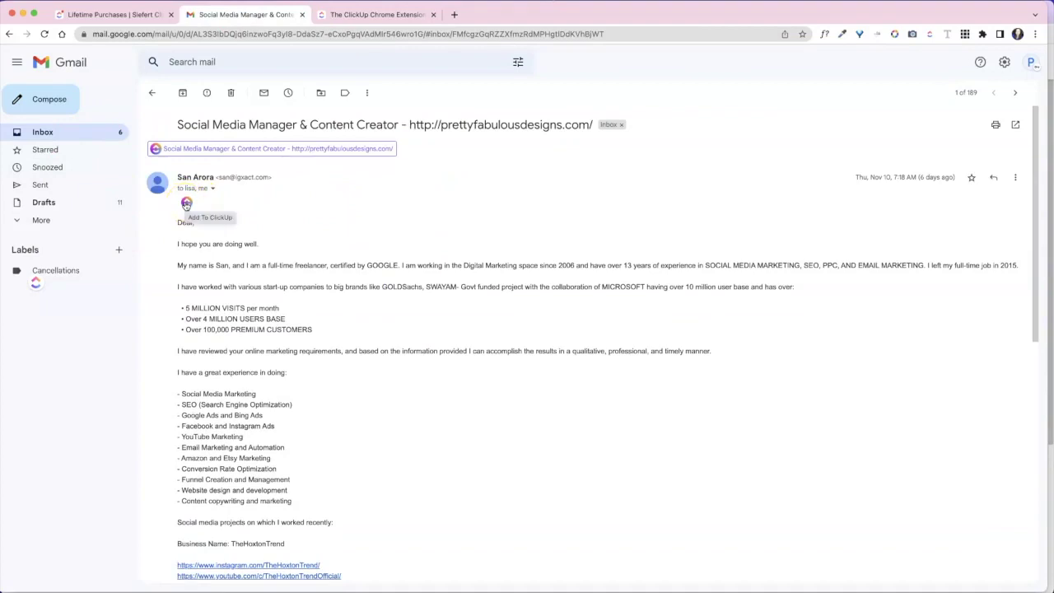
left_click(187, 204)
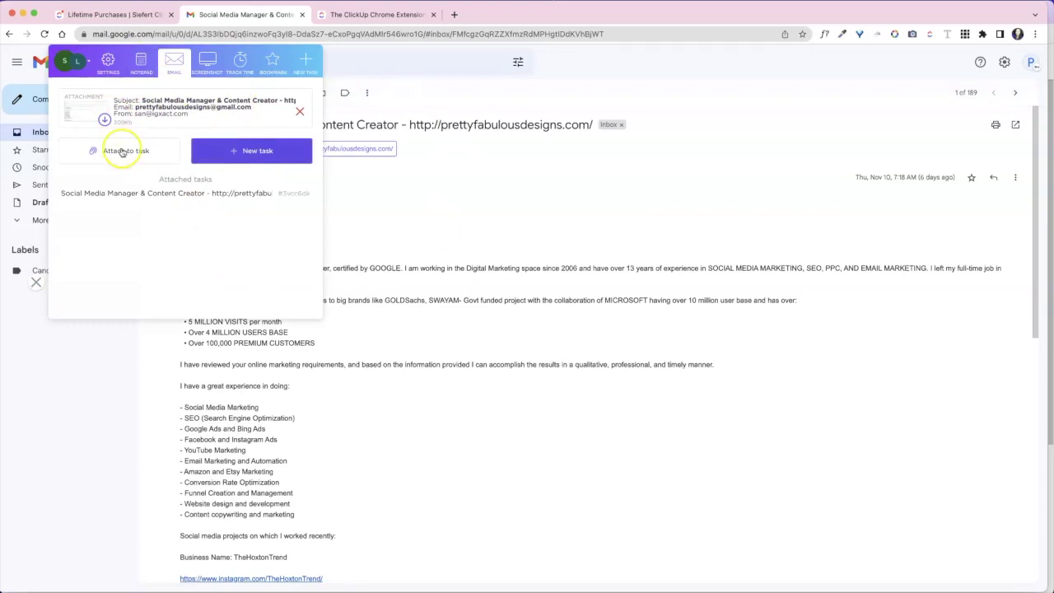
Step: Start a new task from the captured email and set its destination to the Email list under Writing > Marketing
left_click(279, 157)
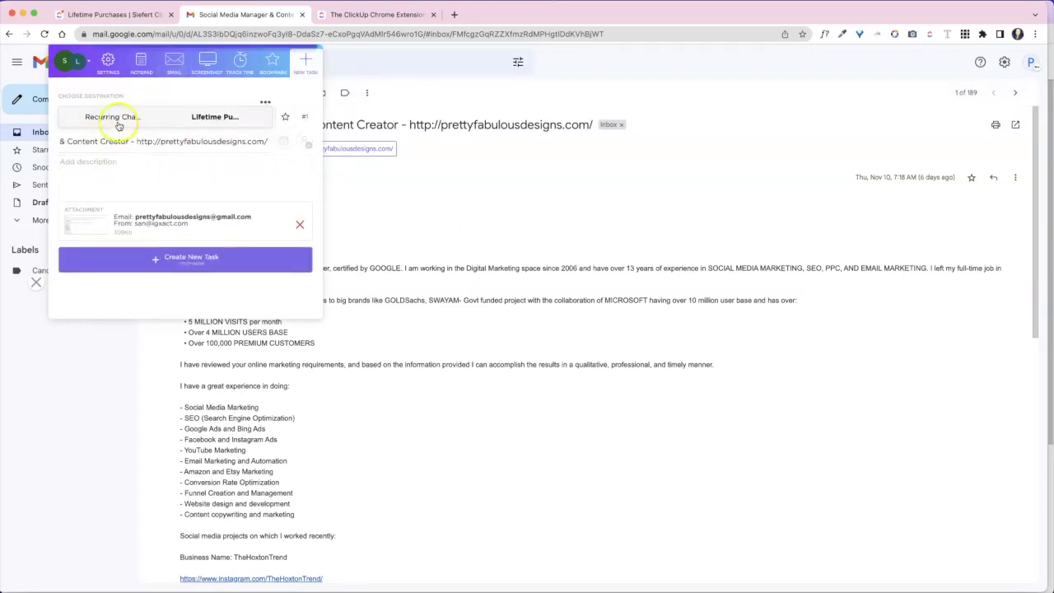
left_click(117, 117)
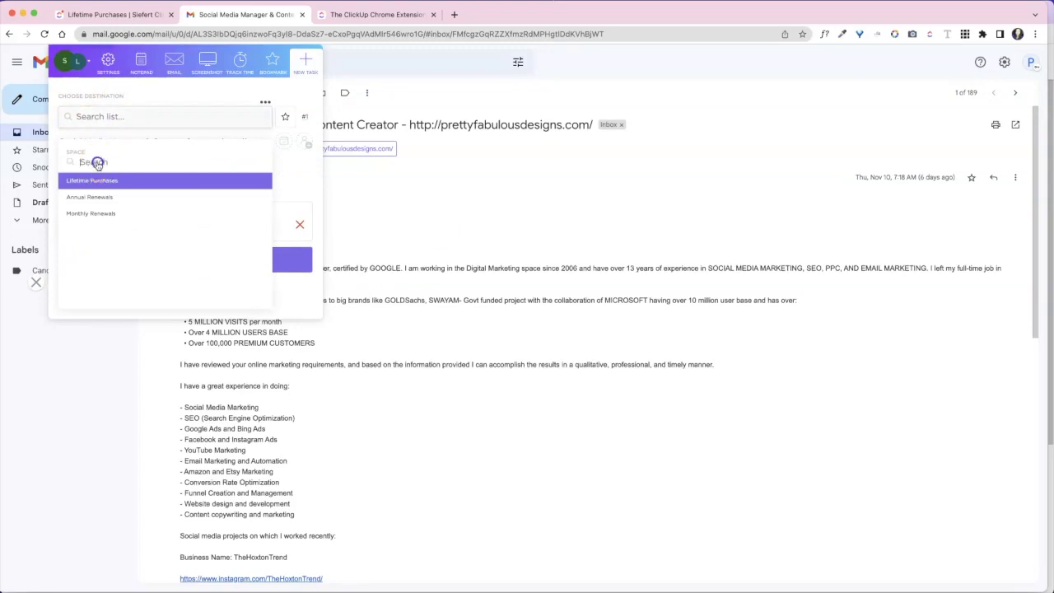
left_click(99, 162)
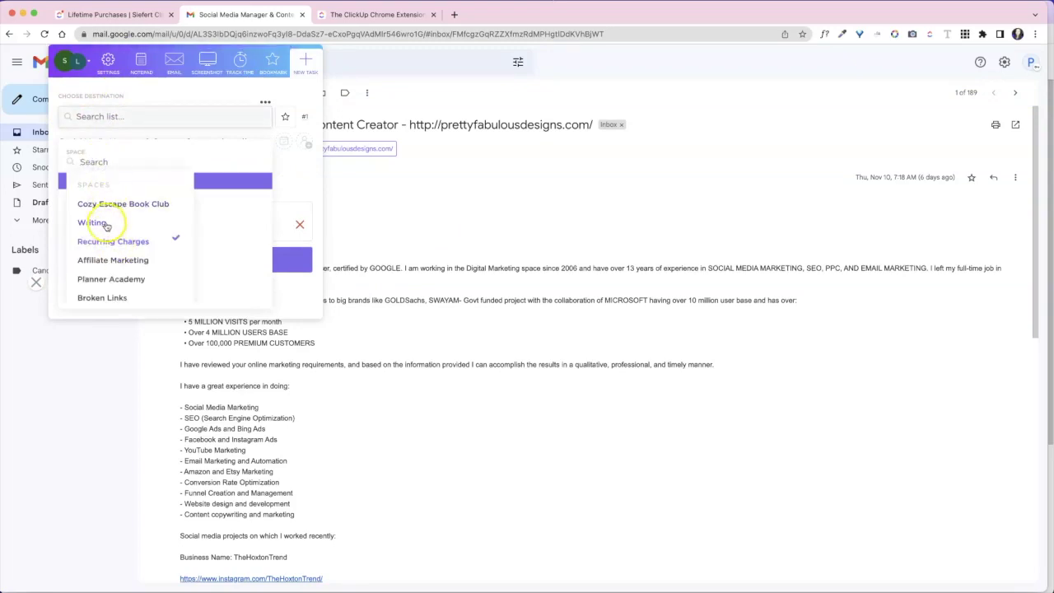
left_click(103, 223)
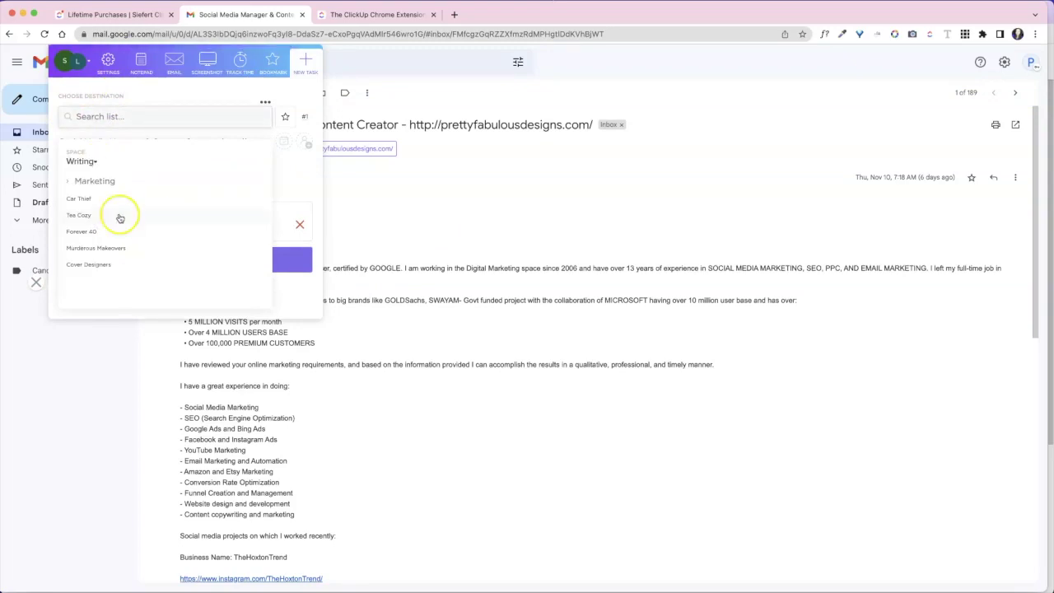
left_click(93, 180)
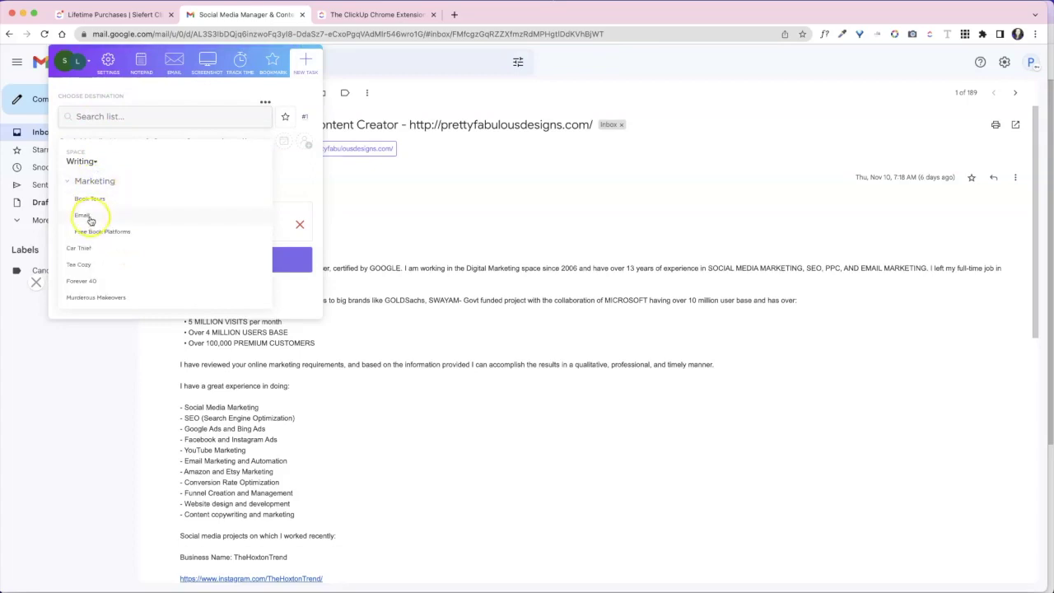
left_click(83, 216)
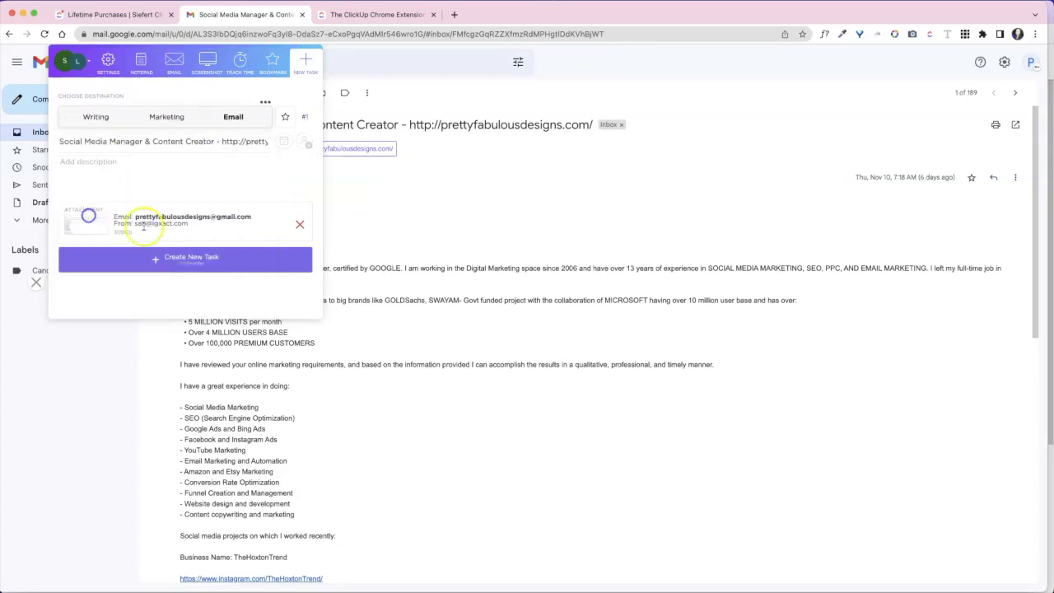
Step: Add the description "Look into this for the next book release" to the email task and create it
left_click(115, 165)
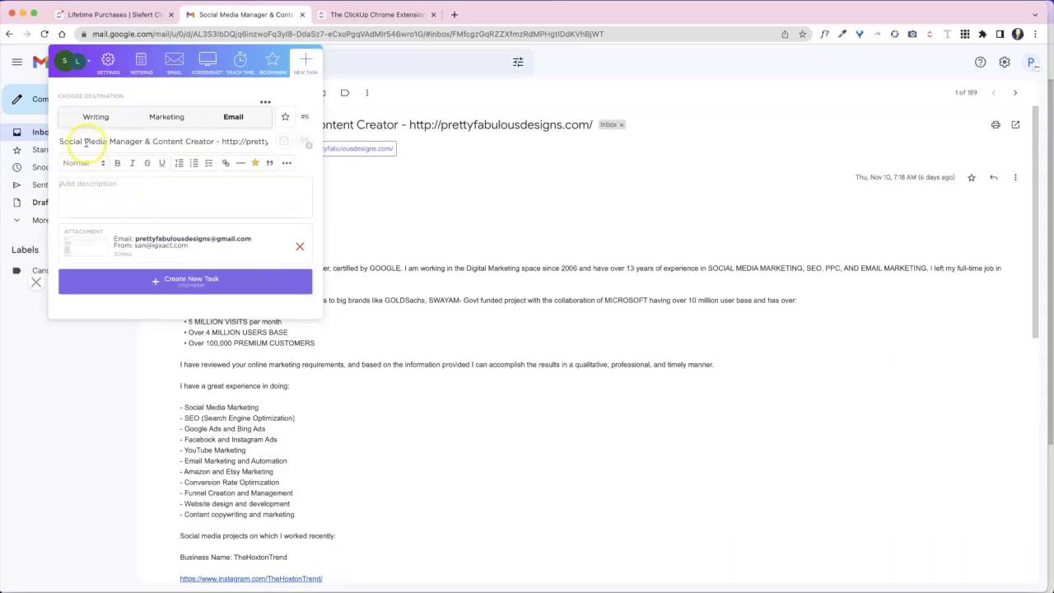
left_click(85, 141)
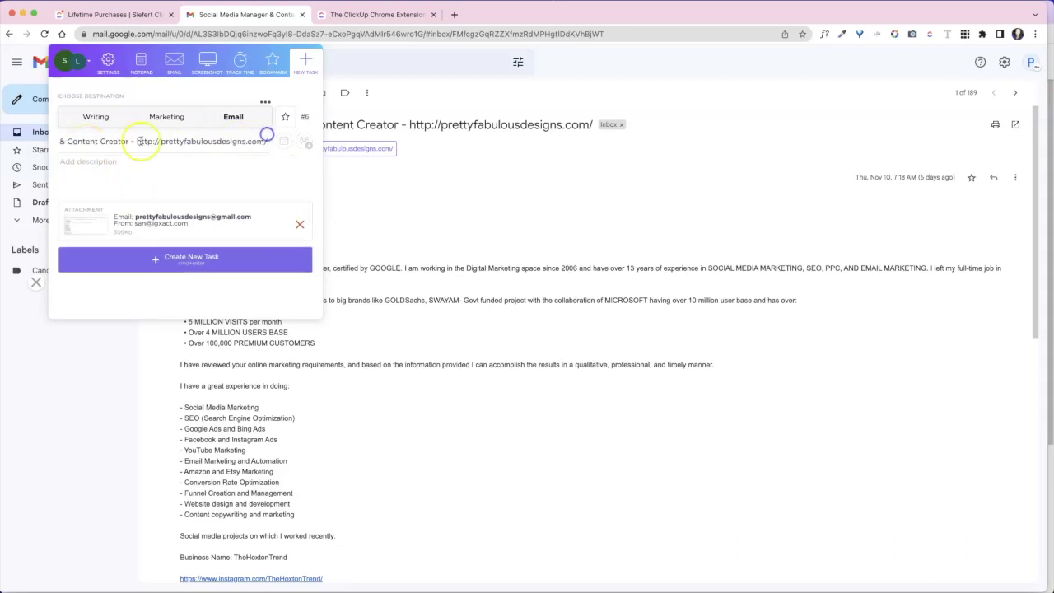
left_click(113, 168)
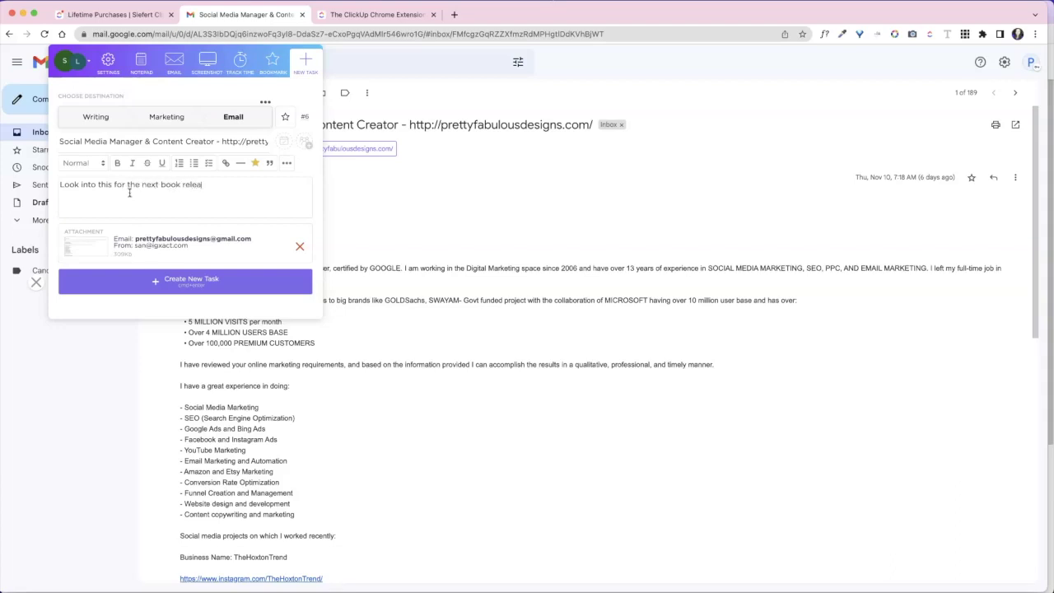
left_click(191, 280)
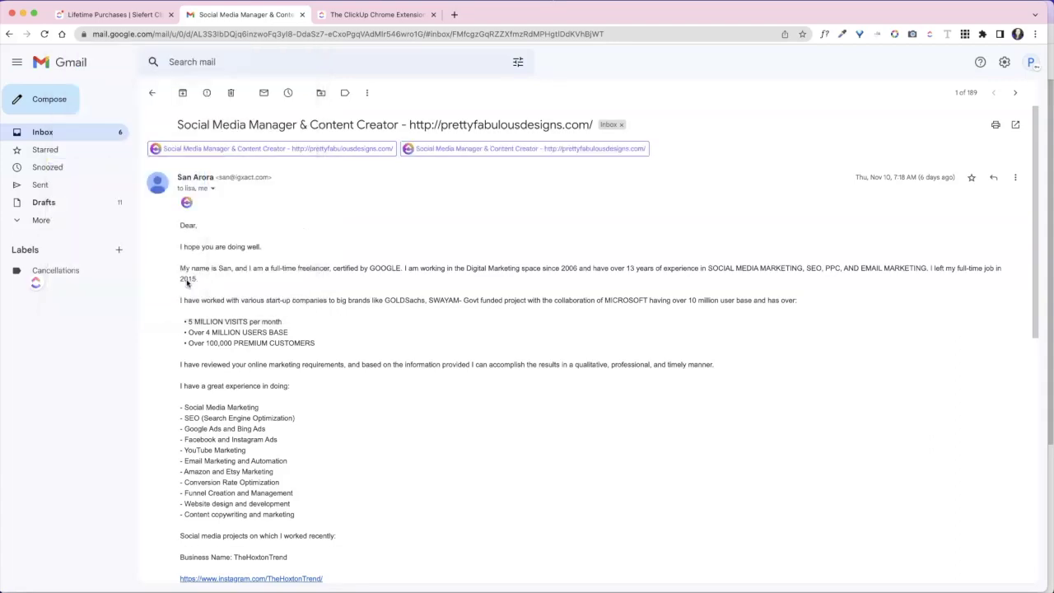
Step: Switch to the ClickUp web app and open the Email list in the Writing space's Marketing folder
left_click(135, 17)
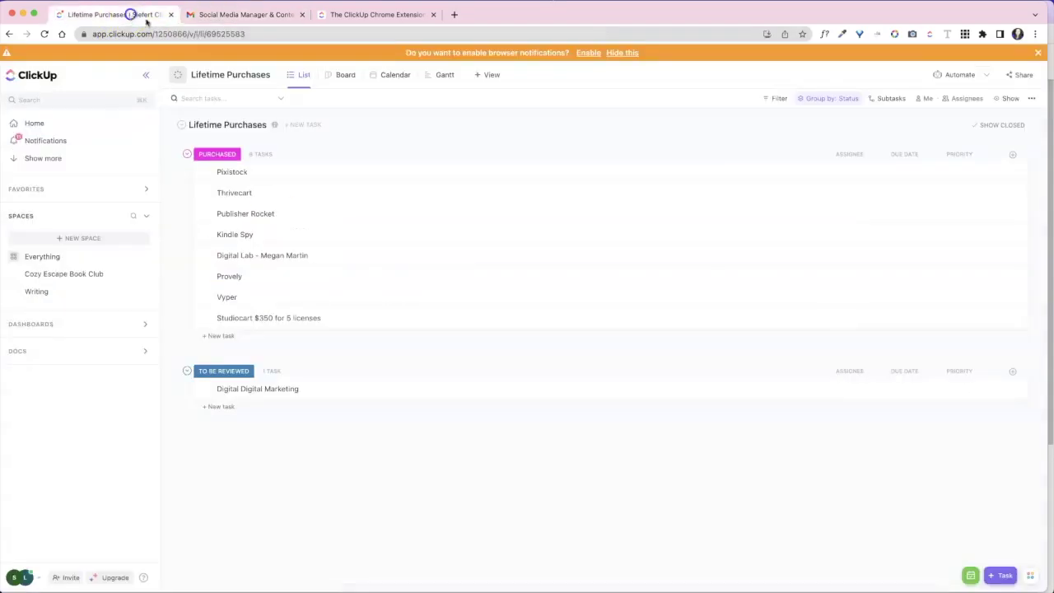
left_click(36, 292)
left_click(48, 309)
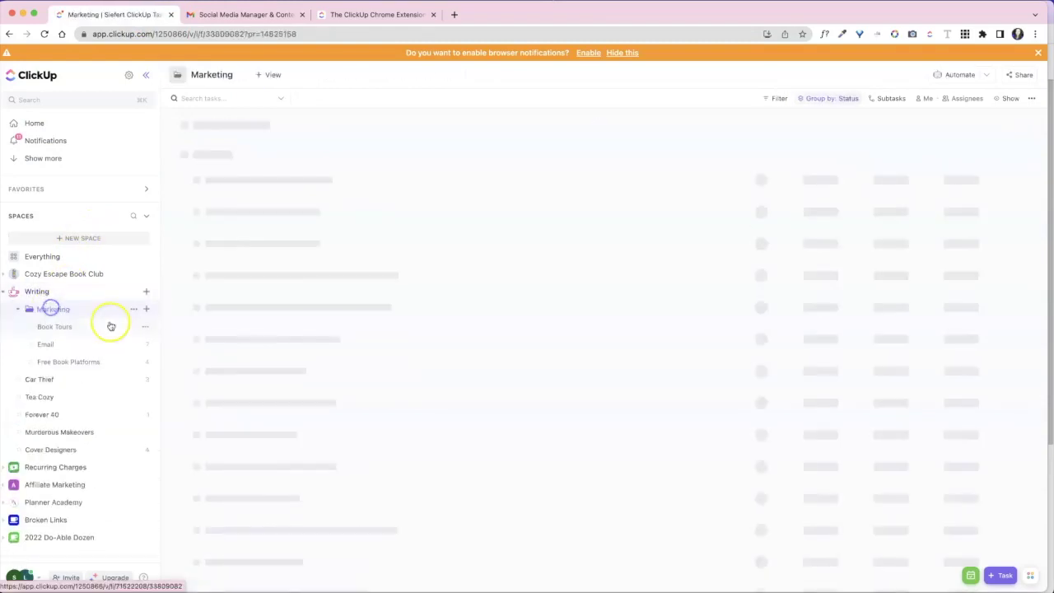
left_click(56, 345)
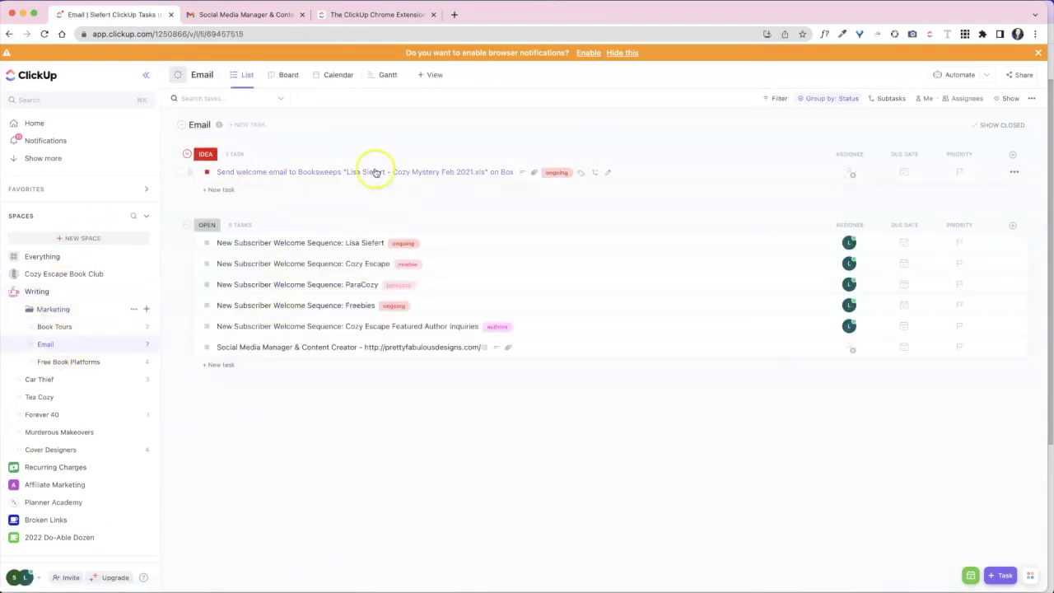
Step: Examine the email attachment of the "Send welcome email to Booksweeps" task and close the task
left_click(341, 174)
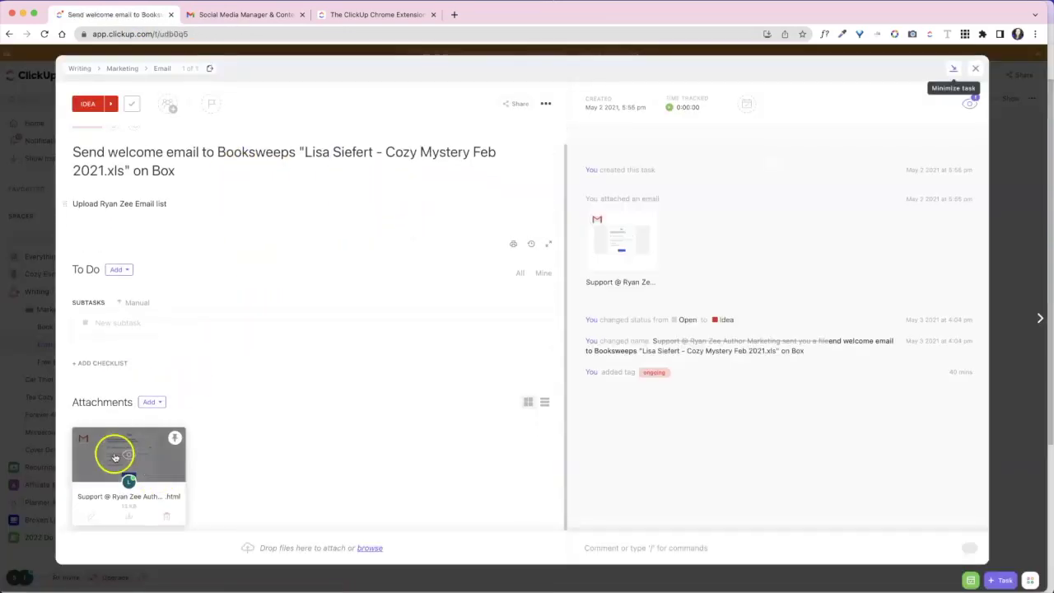
left_click(116, 451)
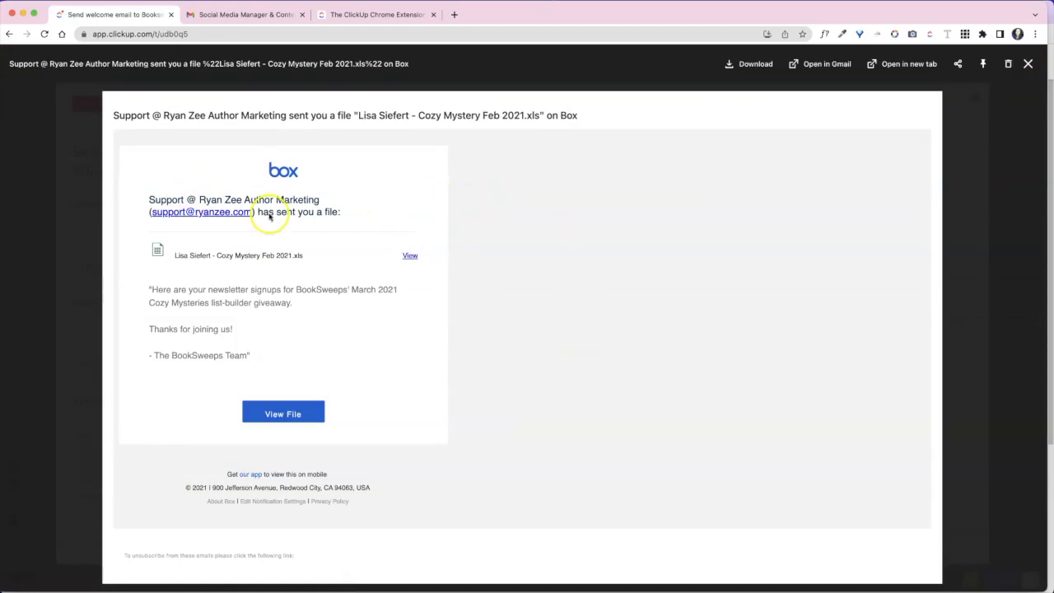
left_click(1027, 66)
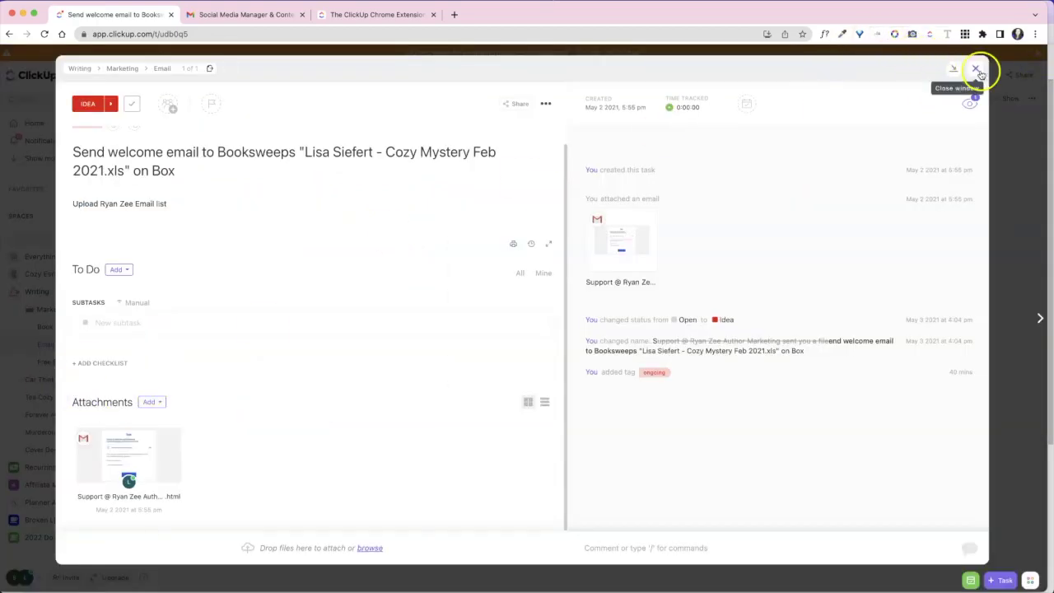
left_click(975, 69)
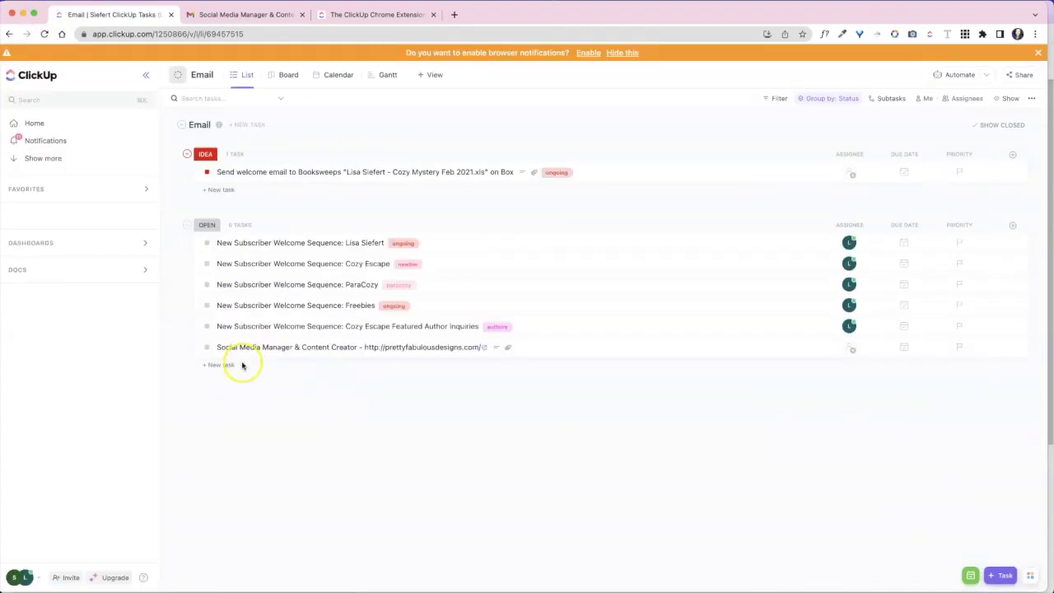
Step: Open the "Social Media Manager & Content Creator" task, read through its attached email and close the task
left_click(287, 352)
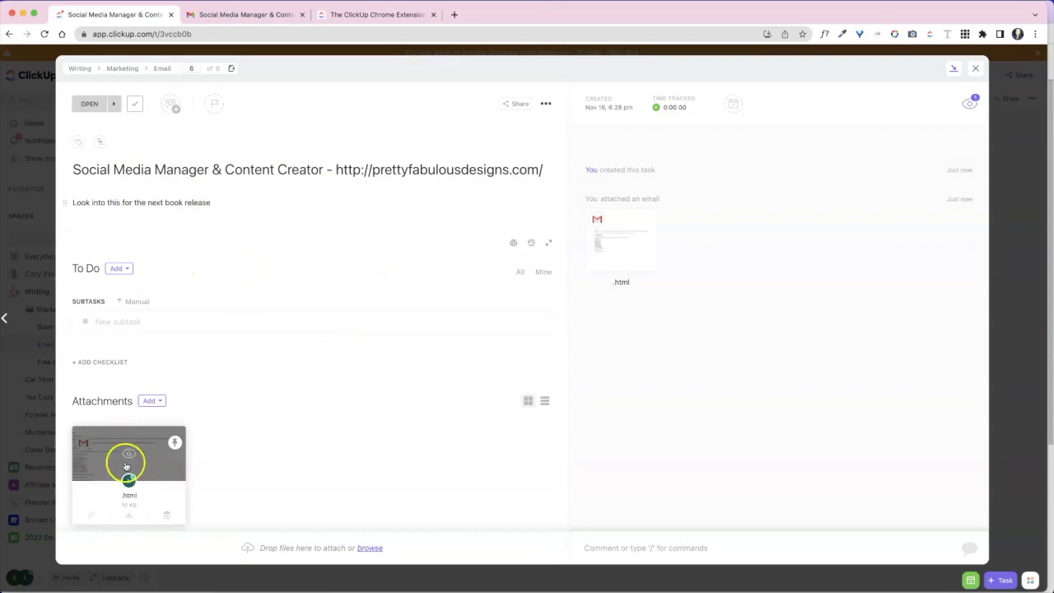
left_click(127, 453)
scroll(272, 310, "down", 1)
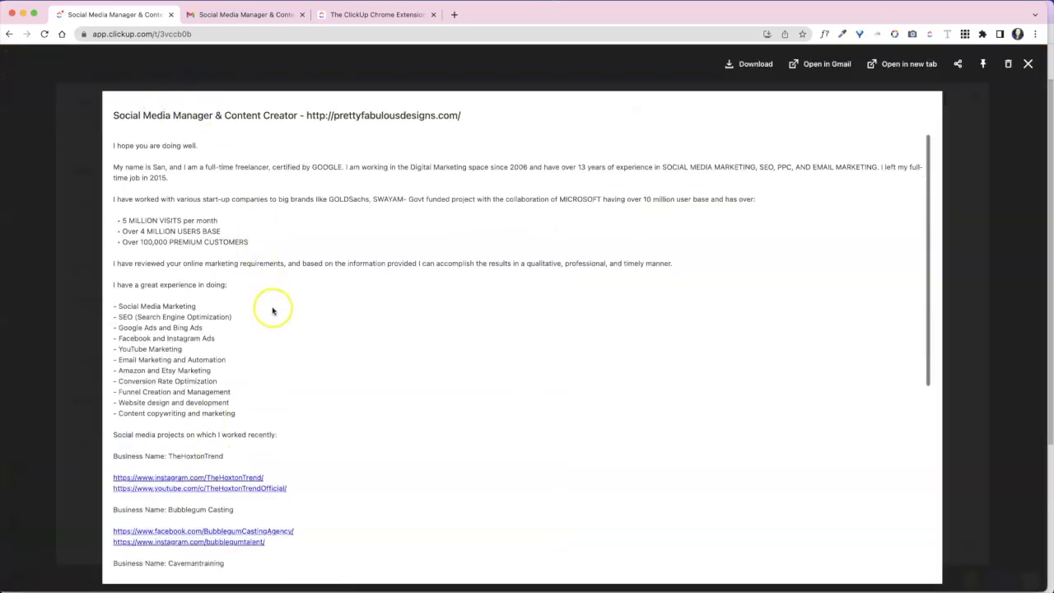
scroll(272, 310, "down", 5)
scroll(294, 317, "up", 2)
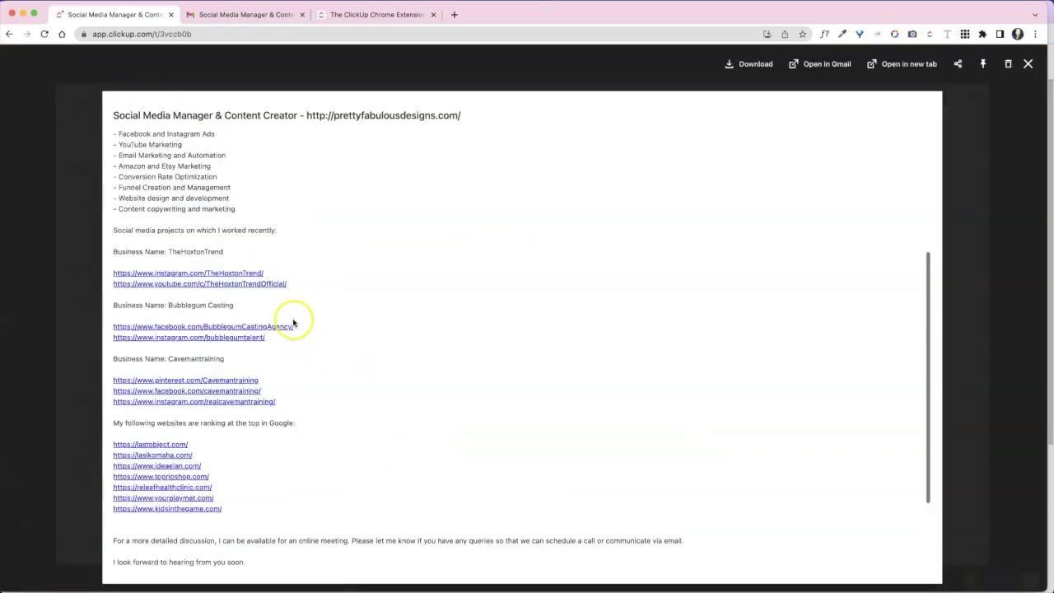
scroll(293, 321, "up", 3)
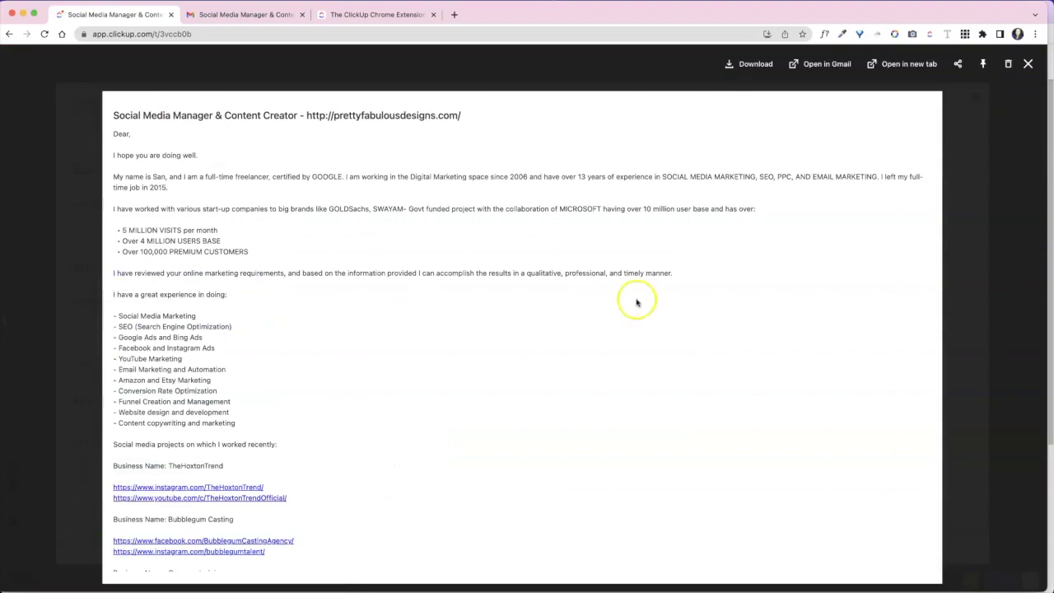
left_click(1026, 65)
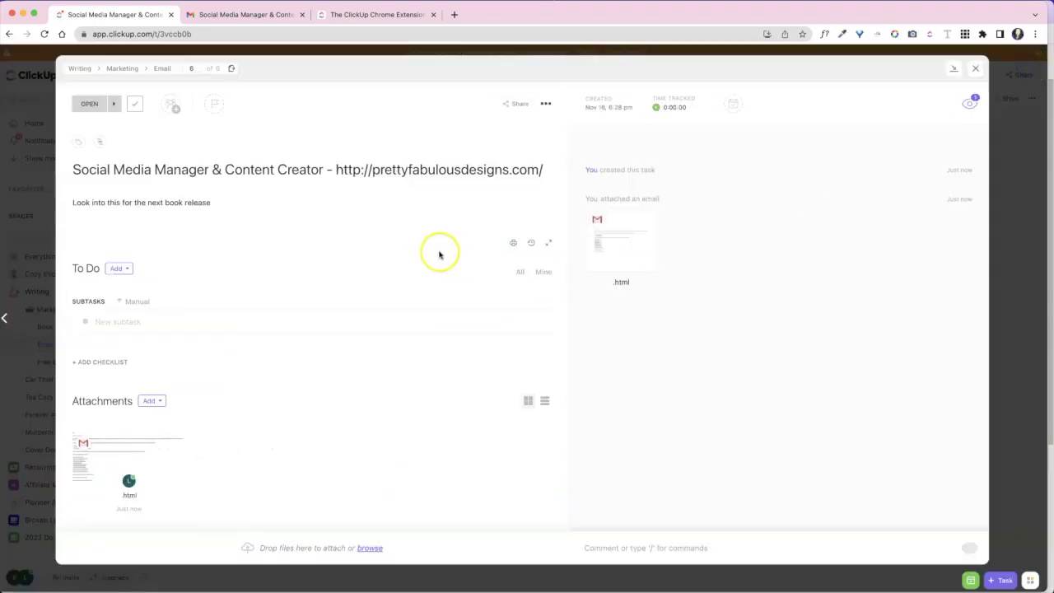
left_click(976, 69)
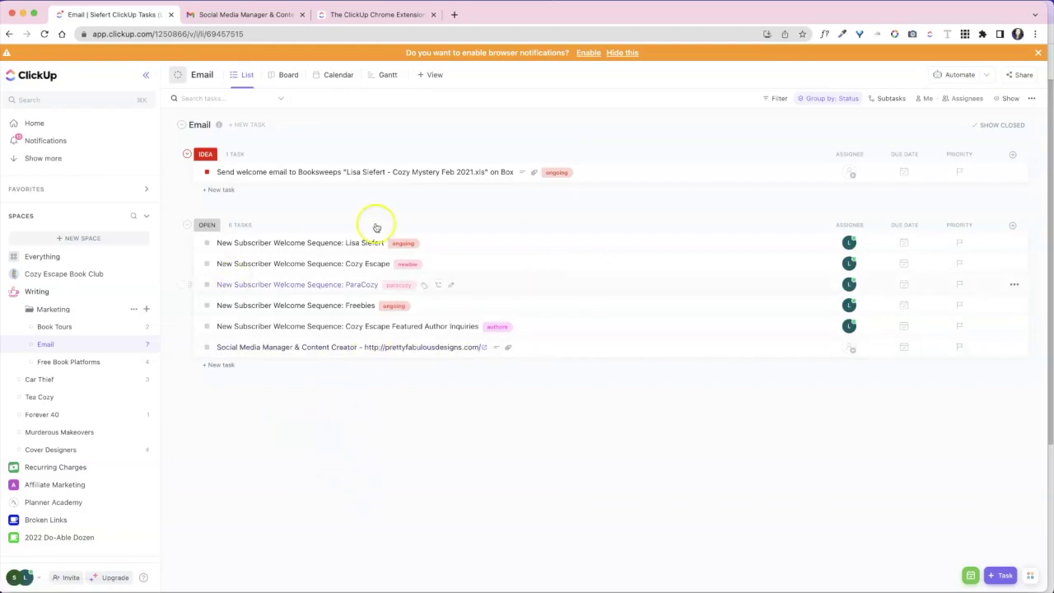
Step: Capture a screenshot of the entire screen with the ClickUp extension
left_click(925, 36)
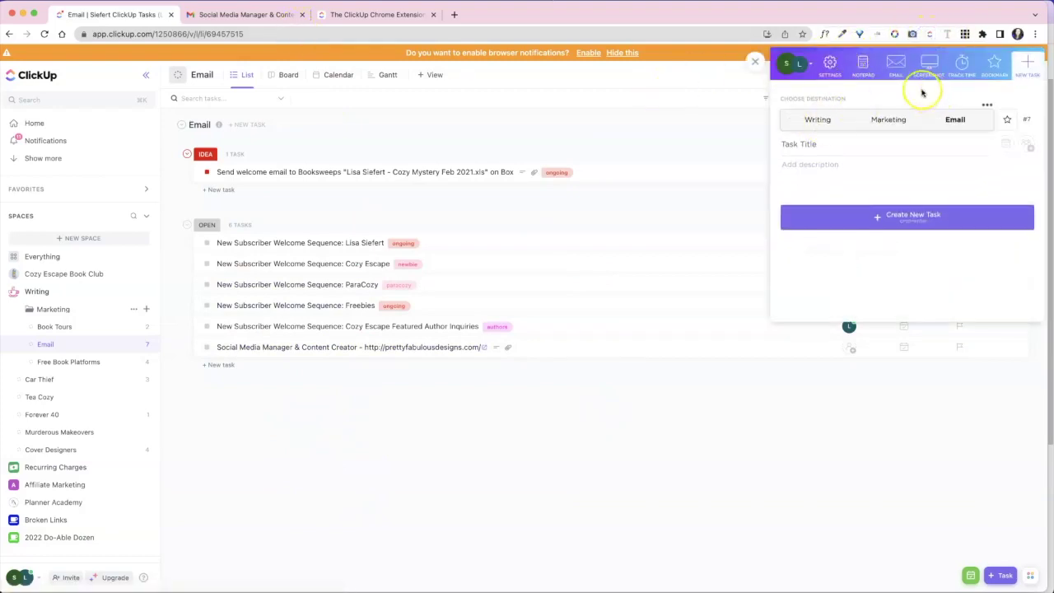
left_click(930, 63)
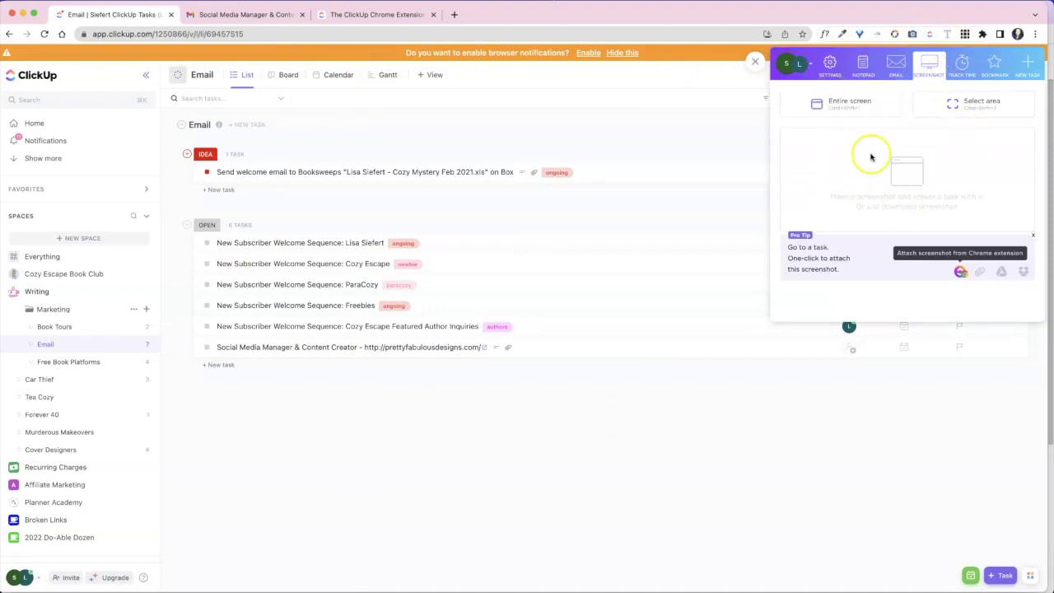
left_click(864, 104)
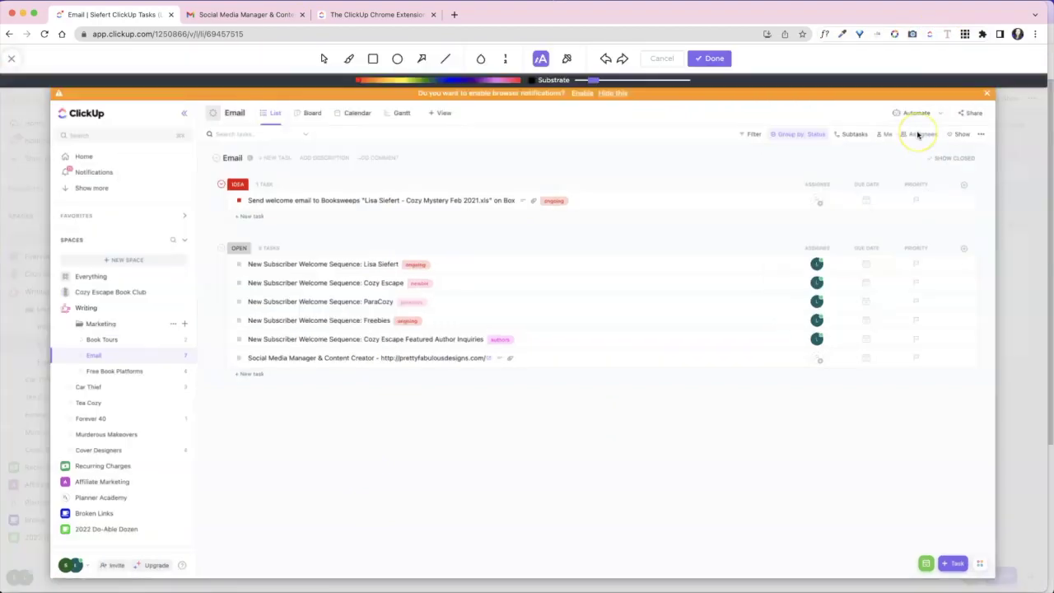
Step: Annotate the screenshot with a red ellipse, a red rectangle and a text note starting "this is a note to", and finish editing
left_click(481, 59)
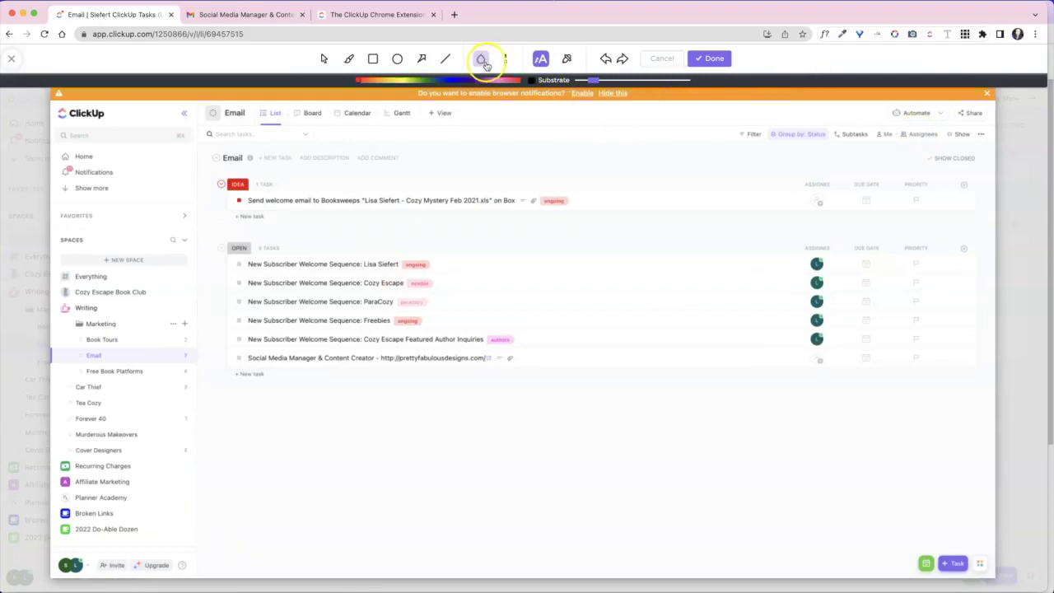
left_click(396, 59)
left_click_drag(463, 135, 770, 252)
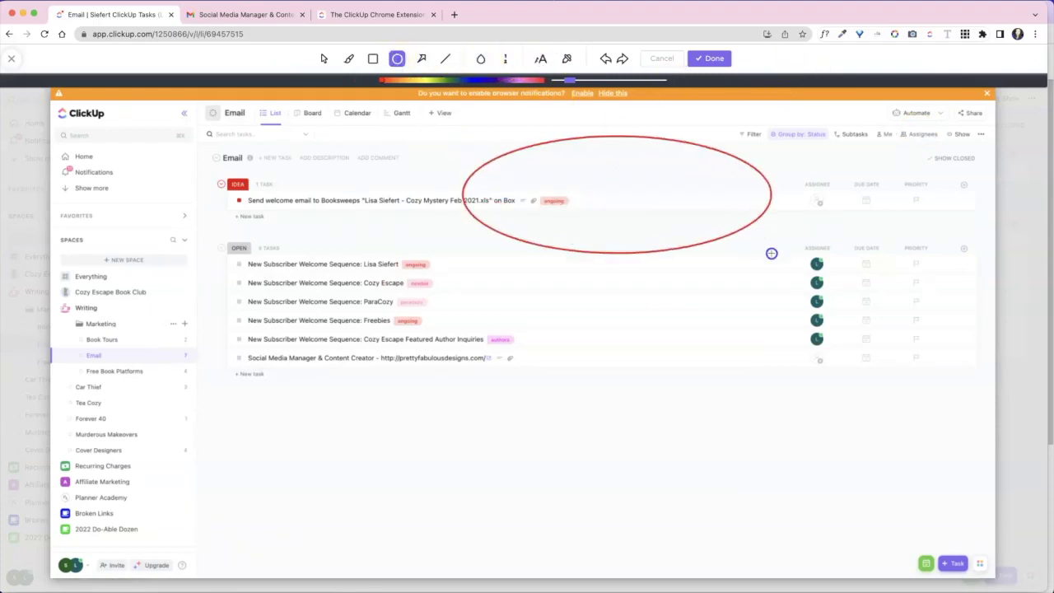
left_click(373, 59)
left_click_drag(245, 157, 354, 256)
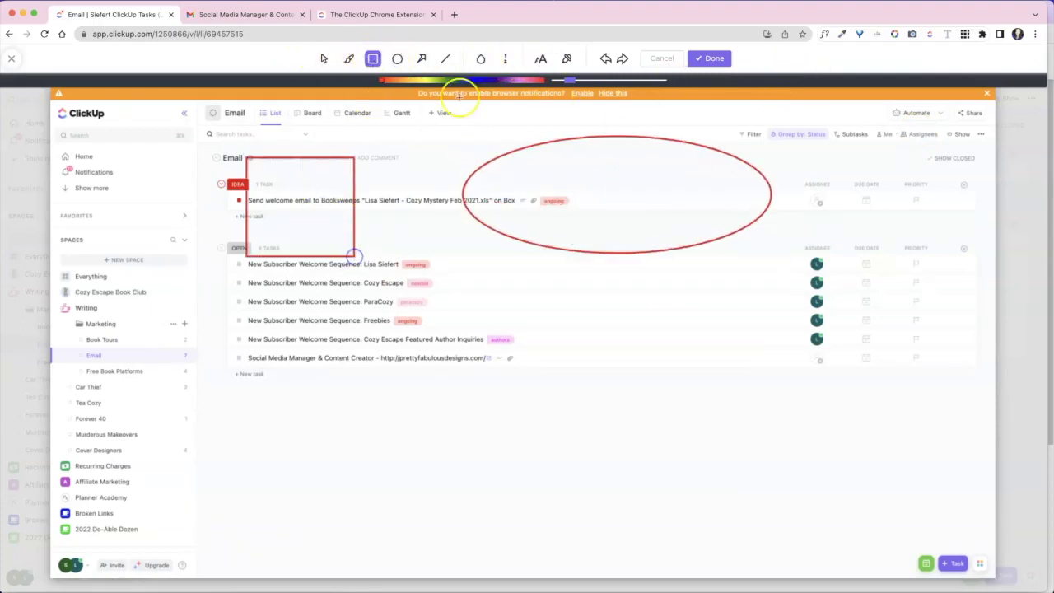
left_click(540, 59)
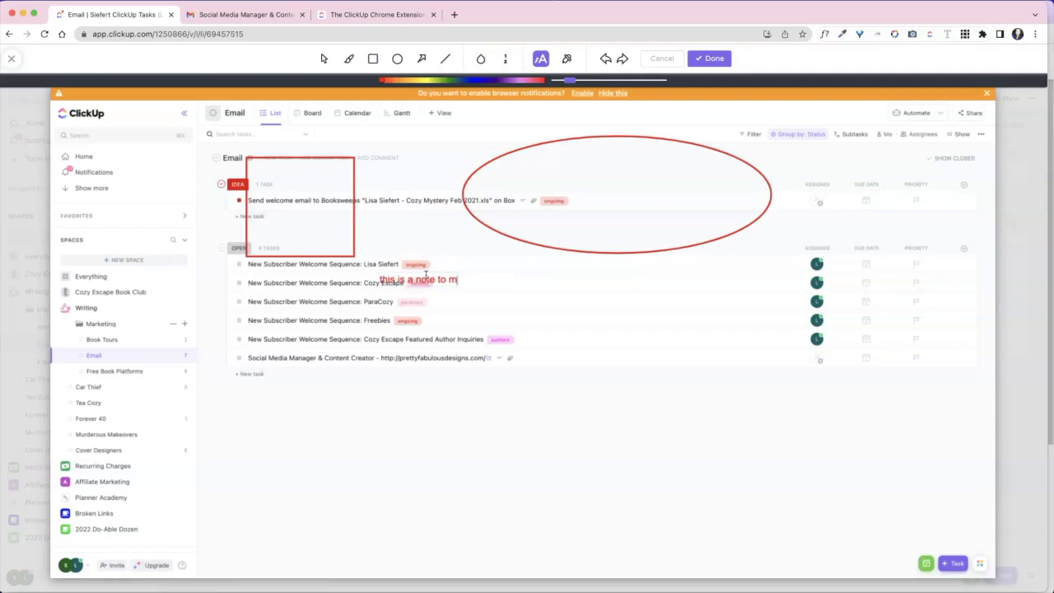
left_click(710, 58)
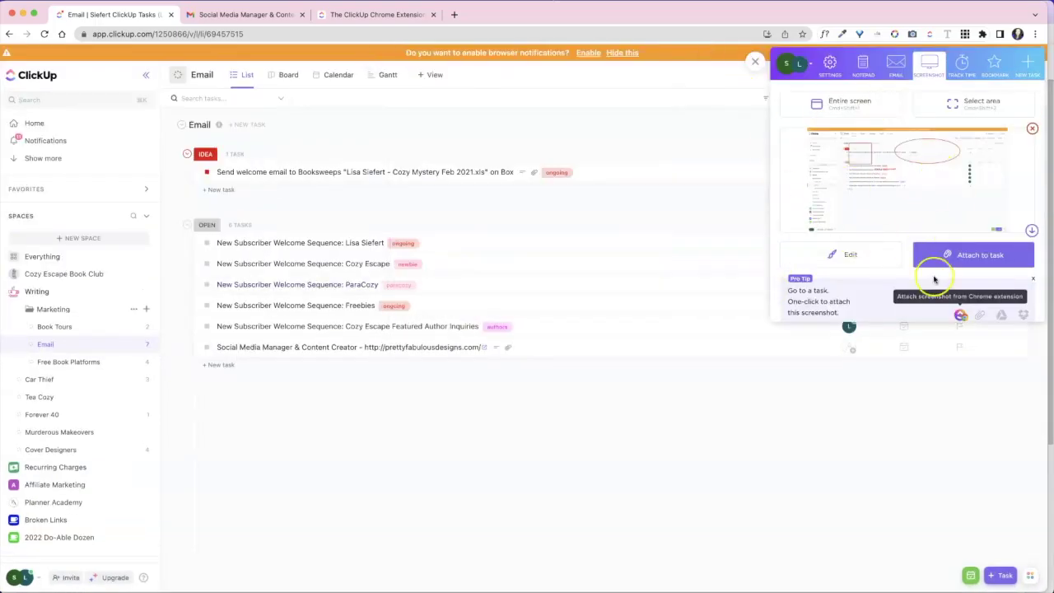
Step: Create a new task titled "Testing out the screenshot" in the Marketing > Book Tours list with the annotated screenshot attached
left_click(979, 256)
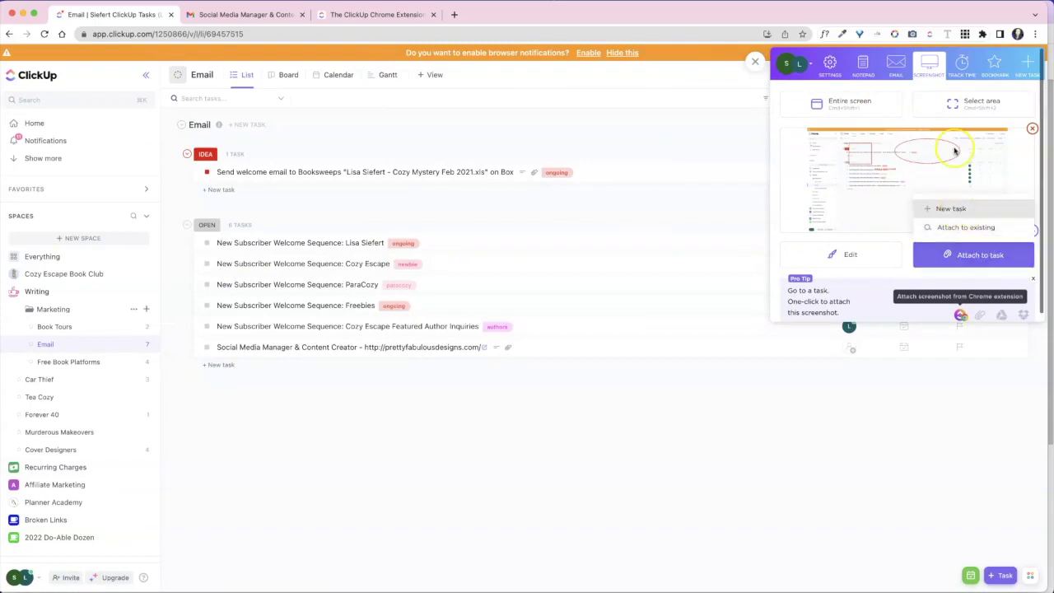
left_click(947, 210)
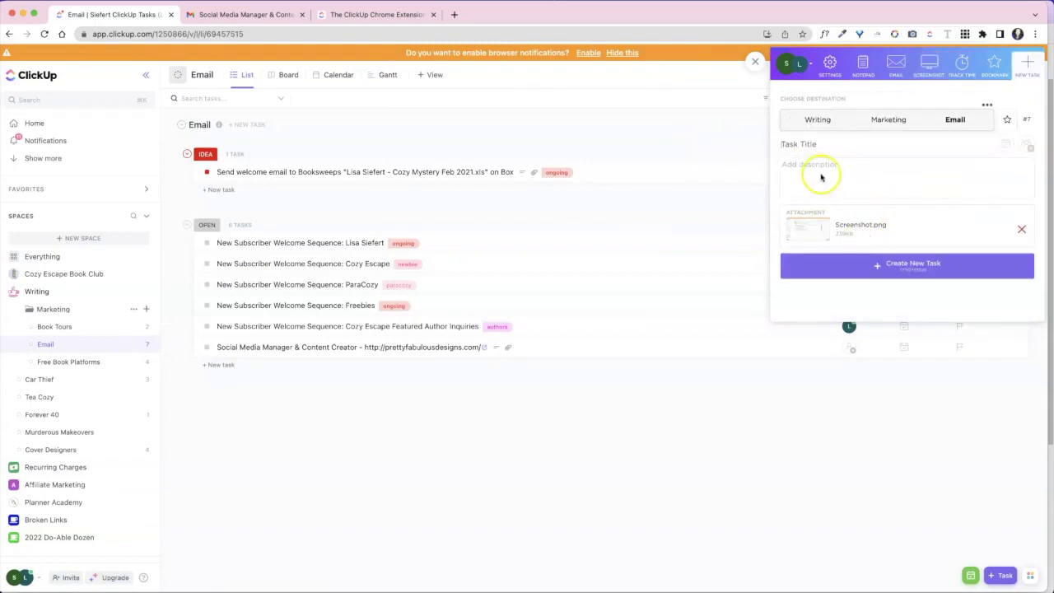
left_click(815, 144)
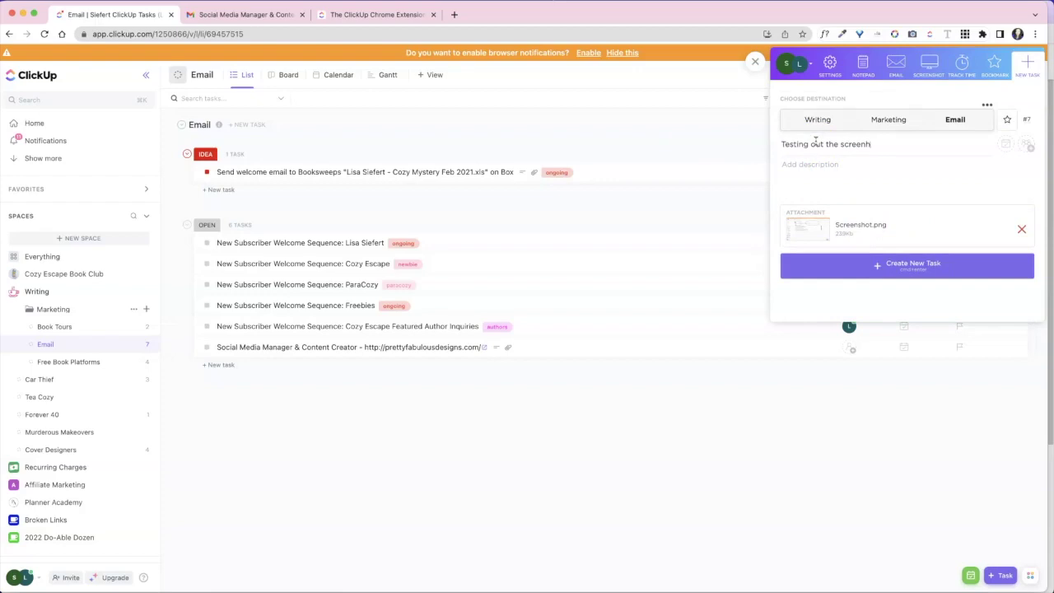
left_click(890, 120)
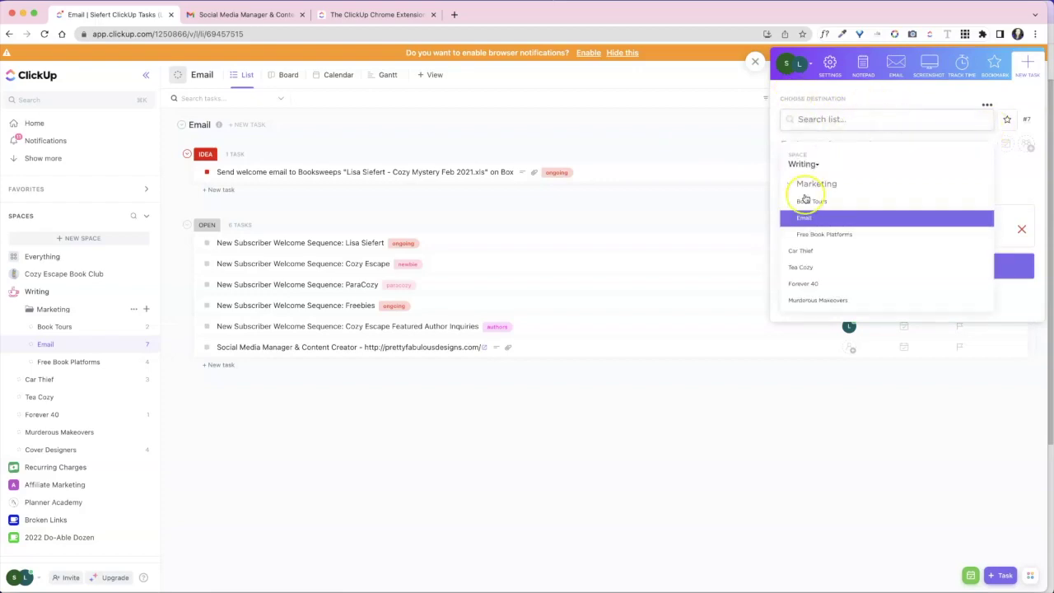
left_click(814, 200)
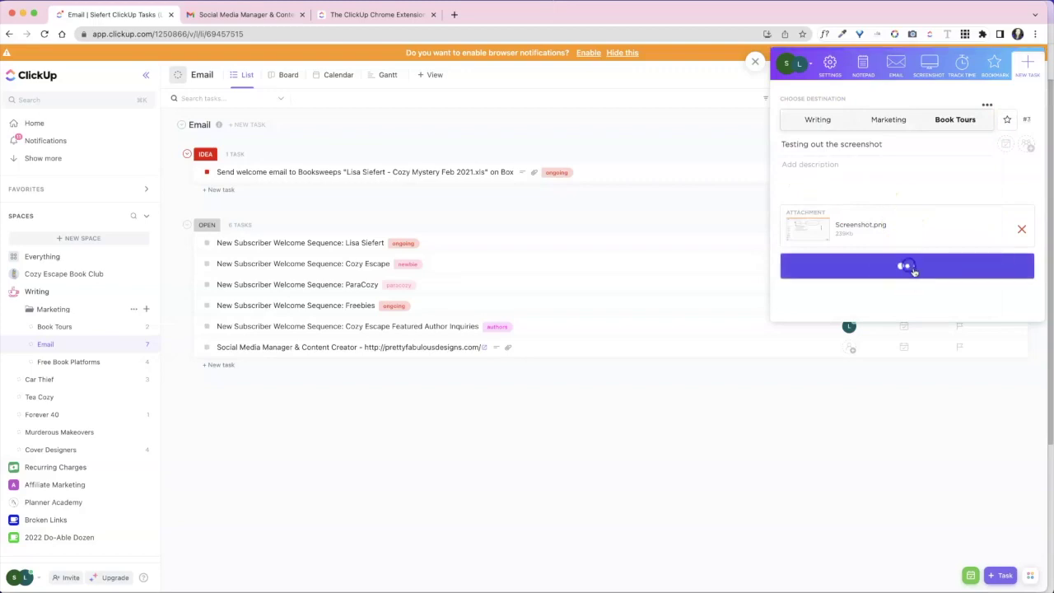
Step: Open the "Testing out the screenshot" task in the Book Tours list, view its attached screenshot and close the preview
left_click(152, 17)
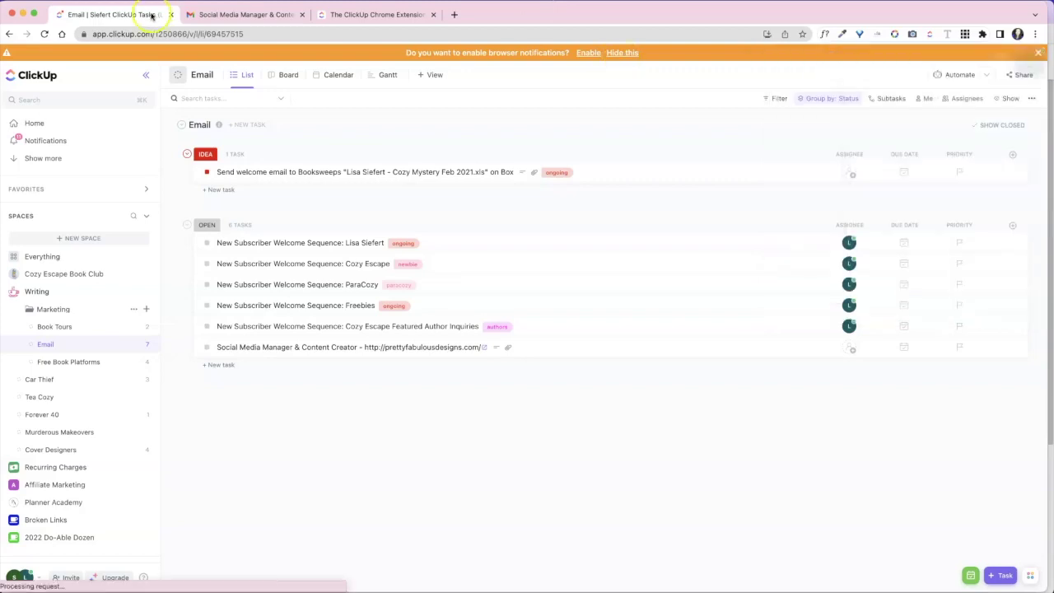
left_click(54, 328)
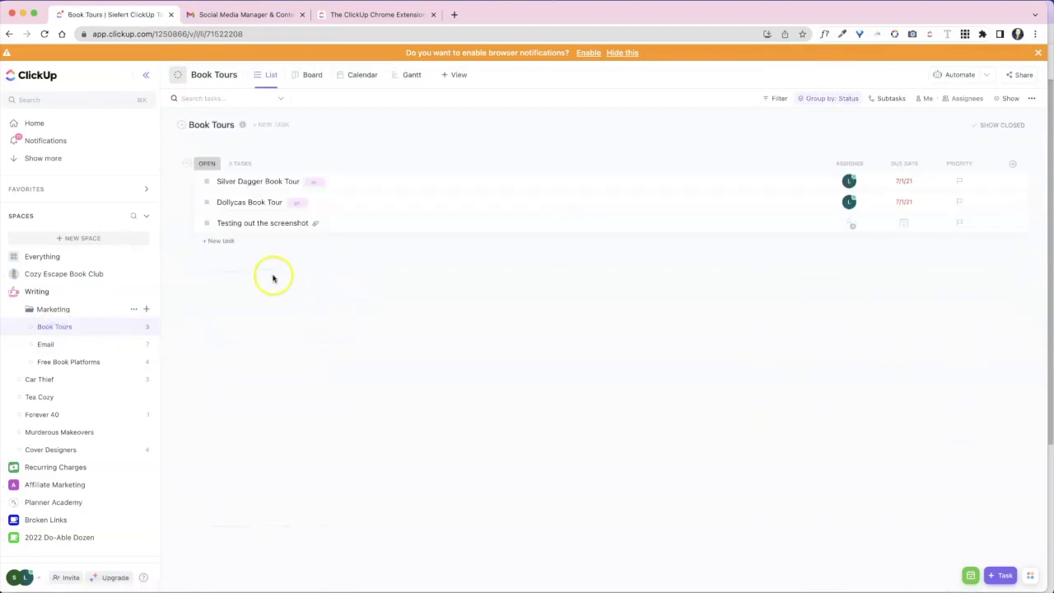
left_click(268, 221)
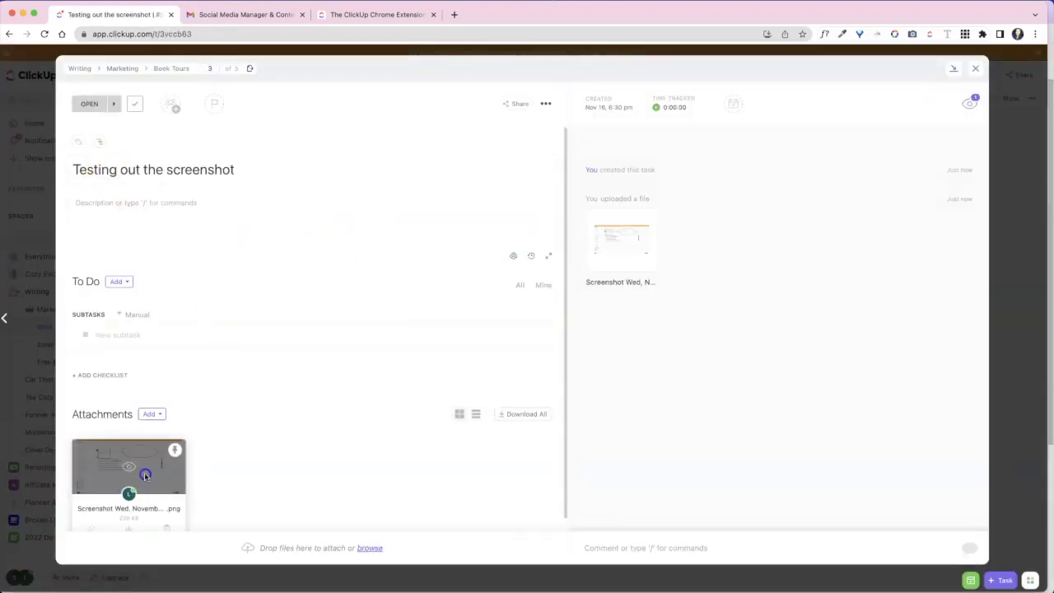
left_click(144, 476)
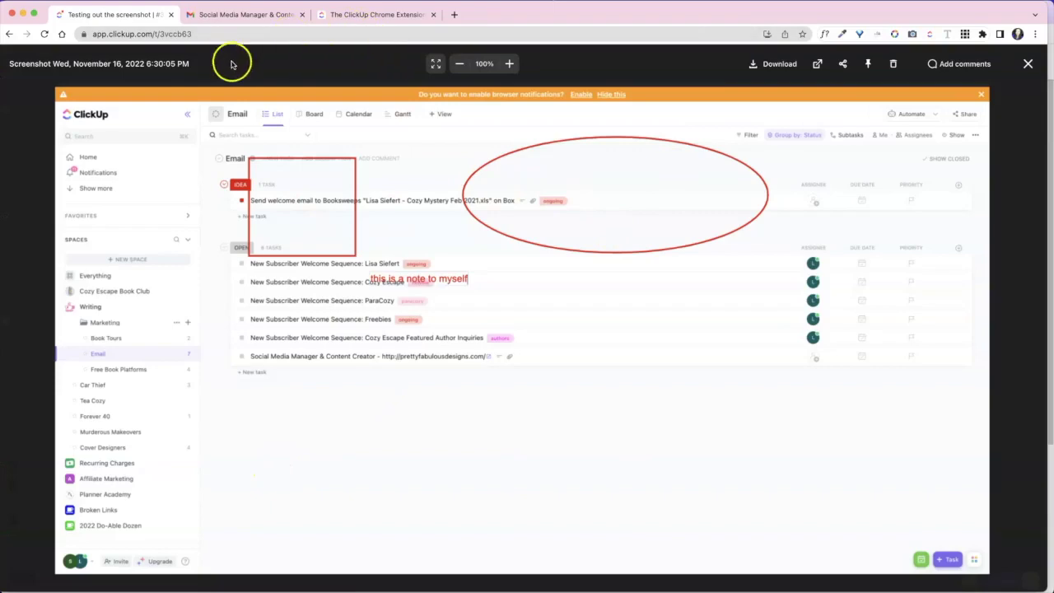
left_click(1027, 63)
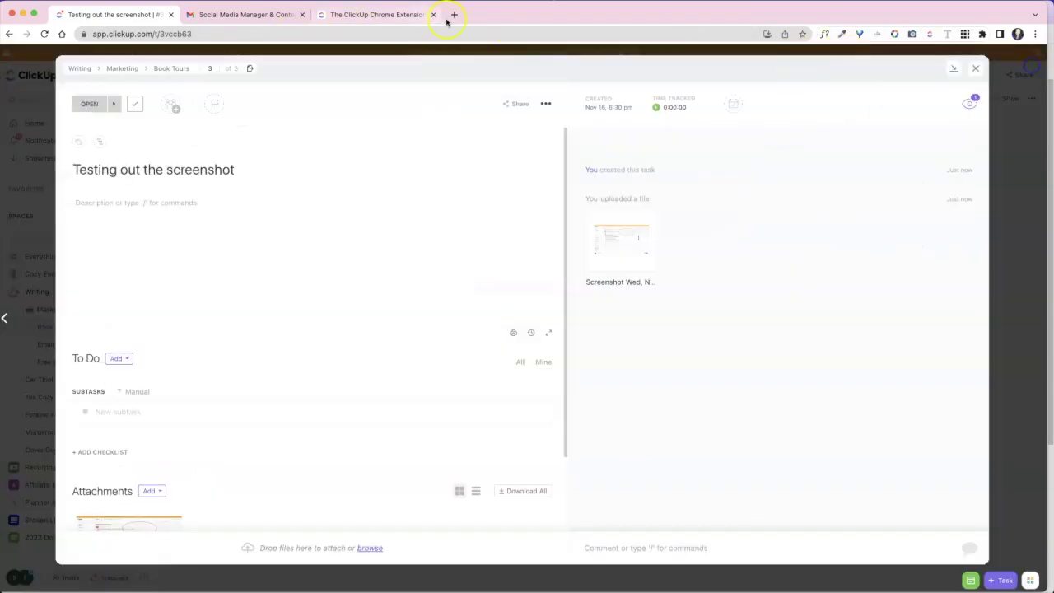
Step: Capture an area screenshot of the "ClickUp Chrome Extension" heading and intro text on the ClickUp extension web page and leave the editor
left_click(350, 14)
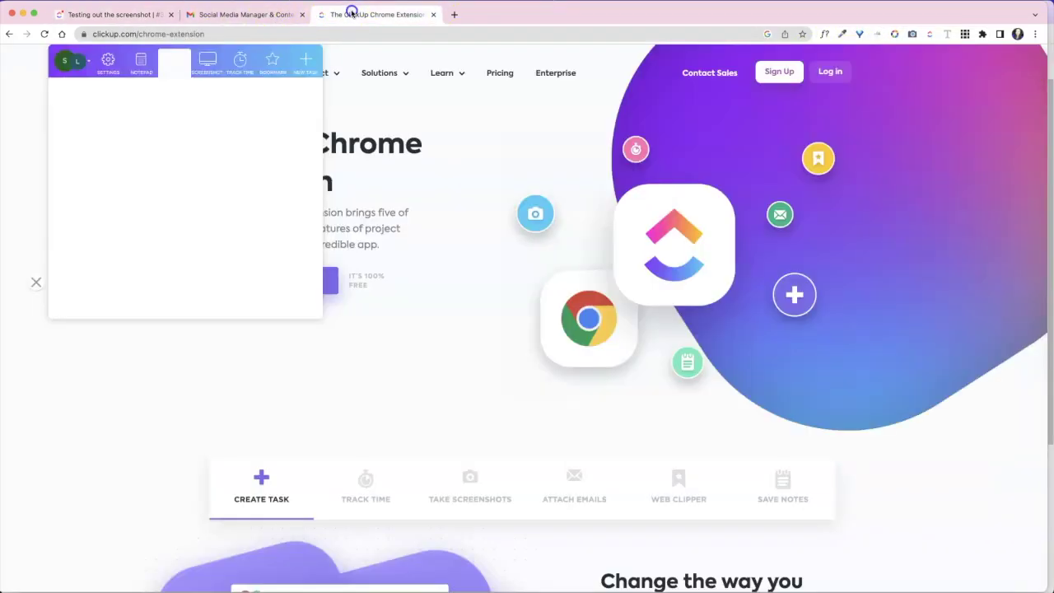
left_click(934, 34)
left_click(254, 100)
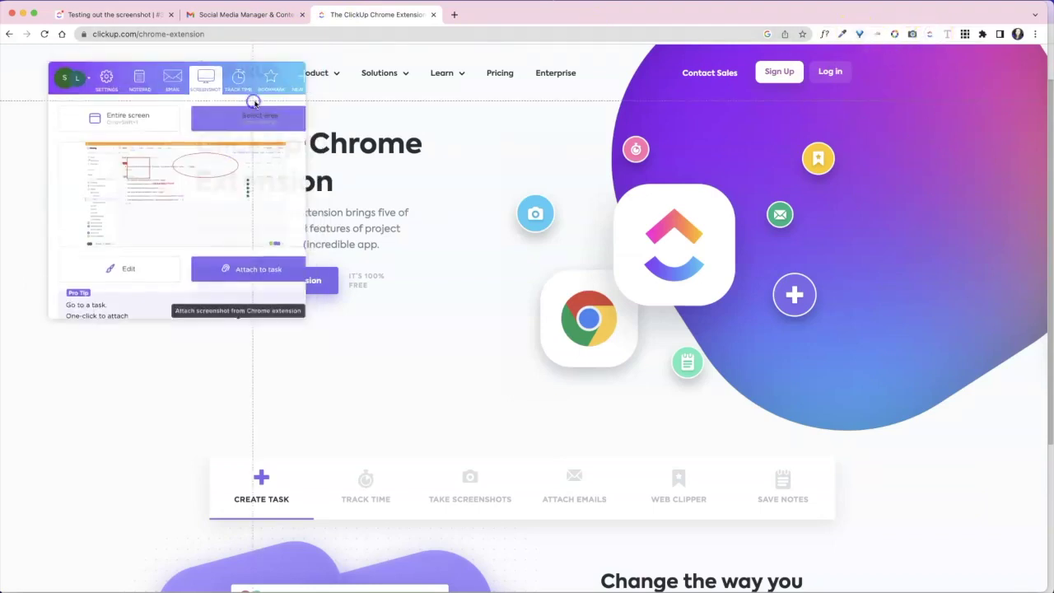
left_click_drag(187, 119, 397, 212)
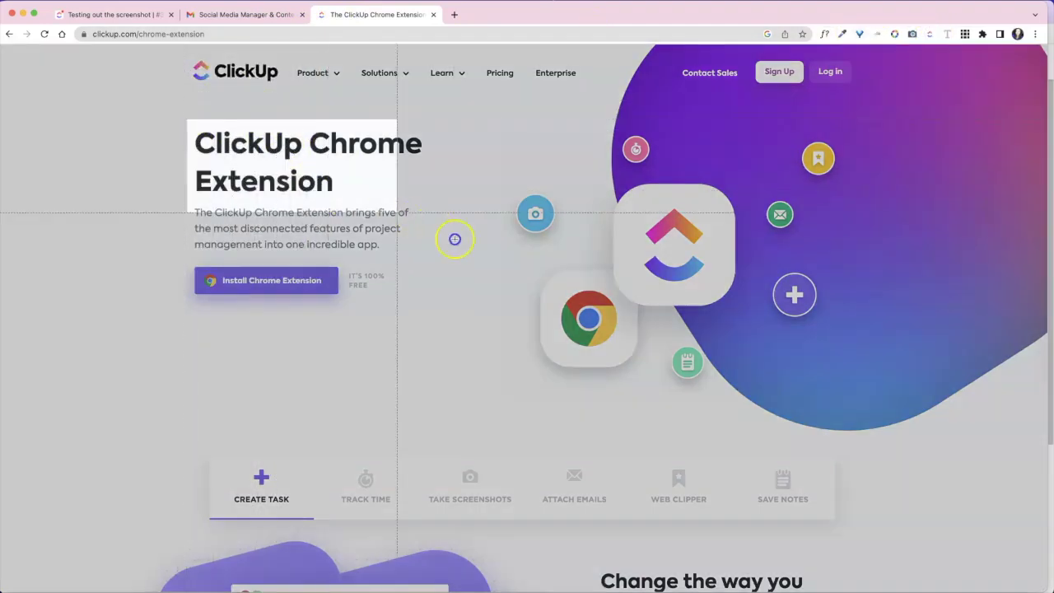
left_click_drag(454, 238, 485, 257)
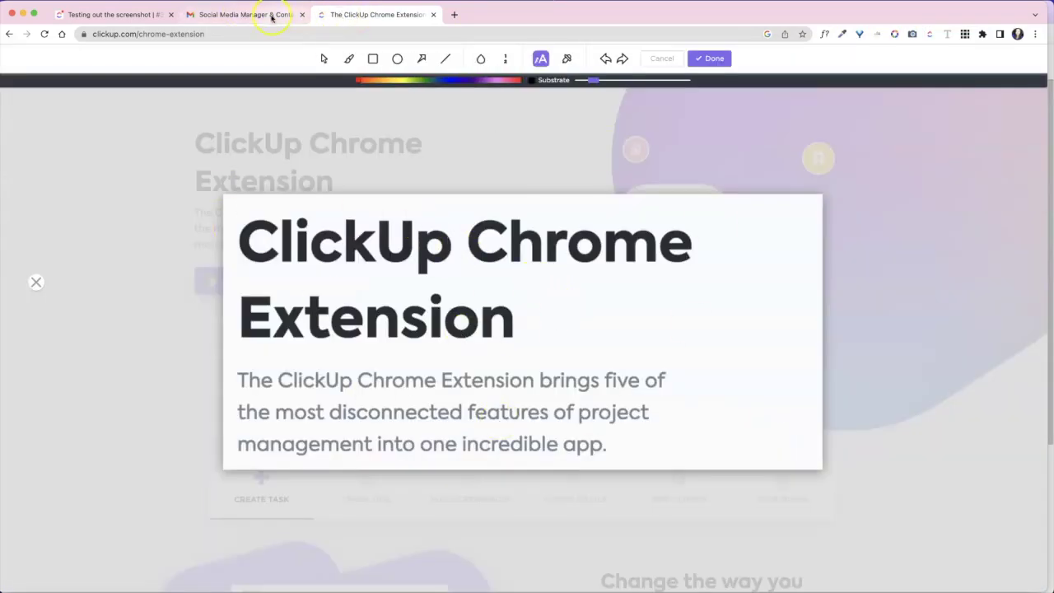
left_click(927, 42)
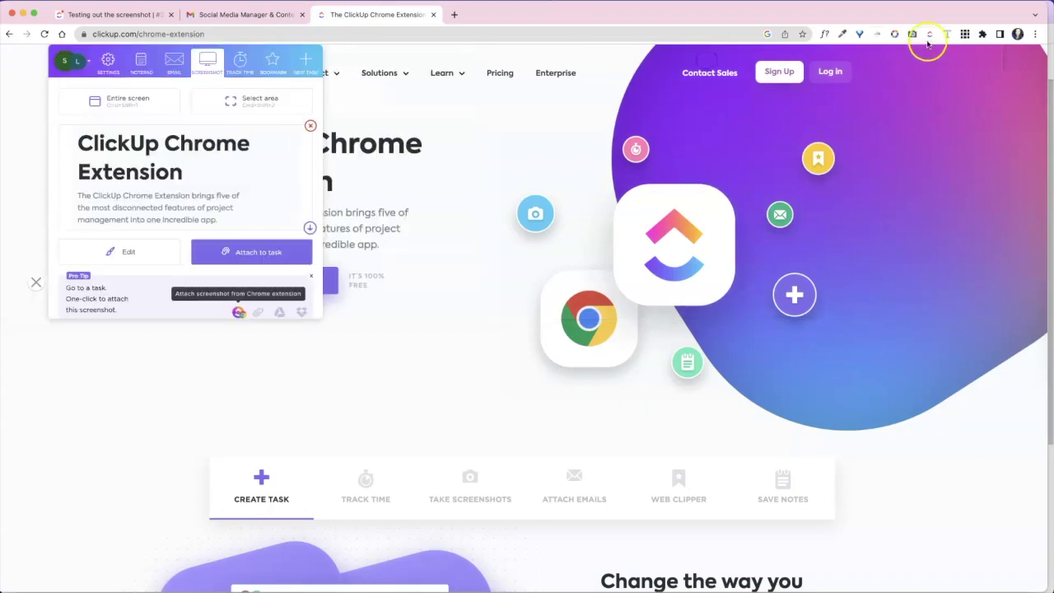
Step: Reopen the ClickUp extension, look through the time tracker's recent tasks and start a timer from a Chapter 1 entry
left_click(930, 36)
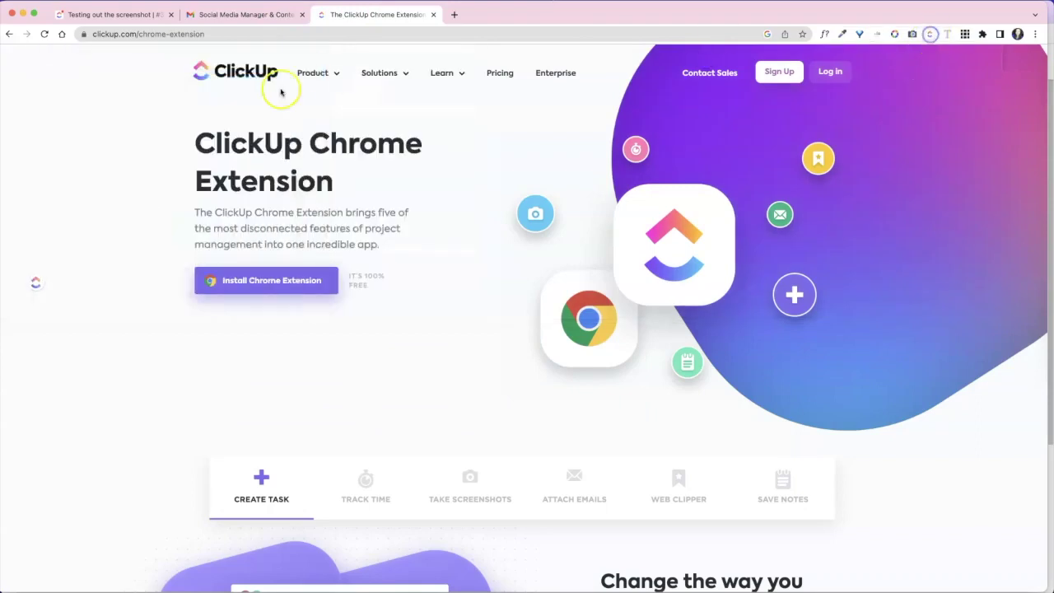
left_click(928, 34)
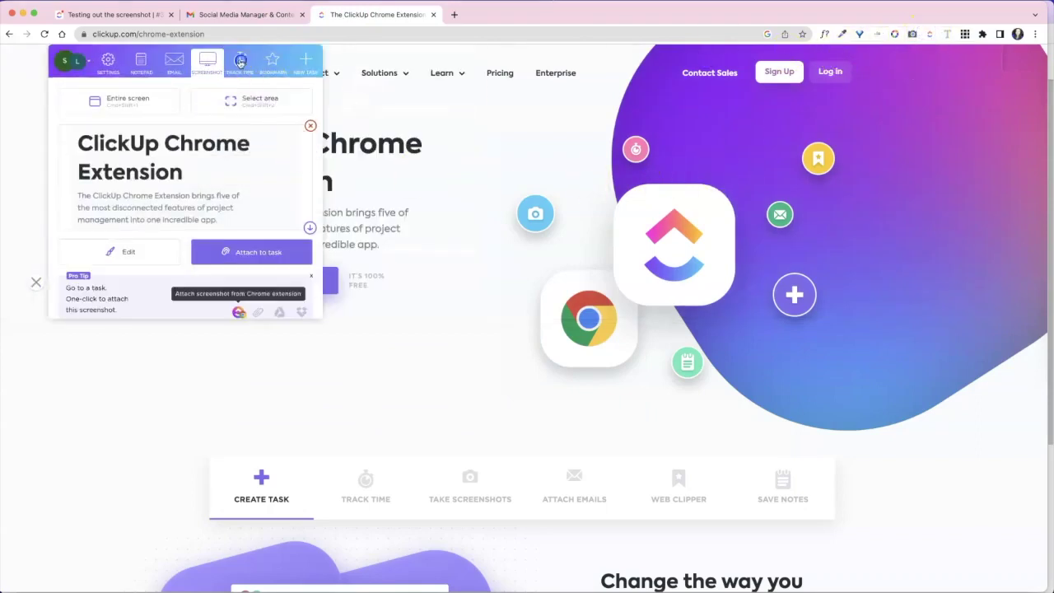
left_click(239, 63)
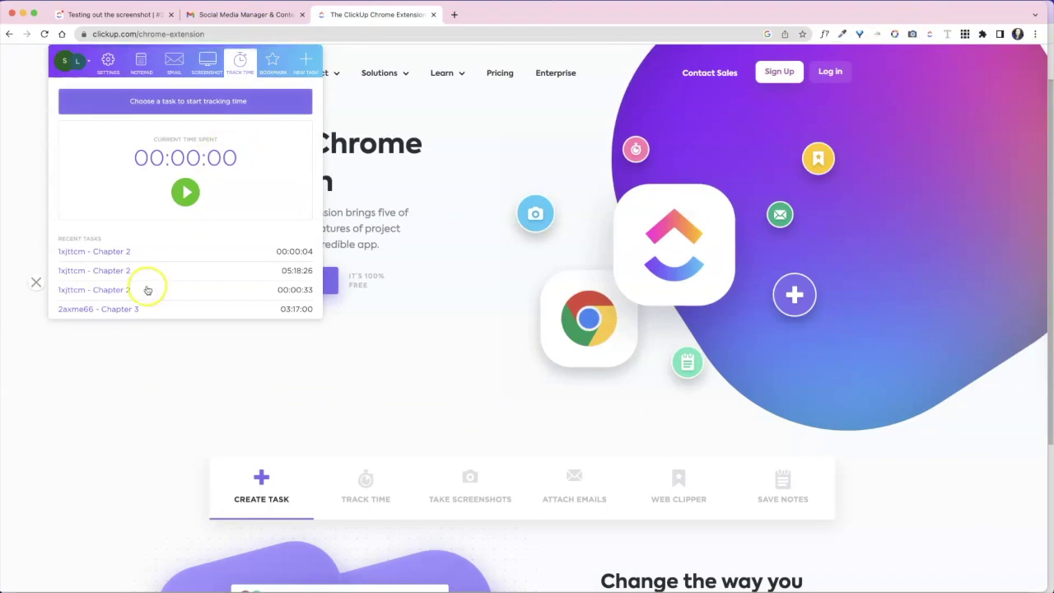
scroll(112, 284, "down", 3)
scroll(156, 239, "down", 5)
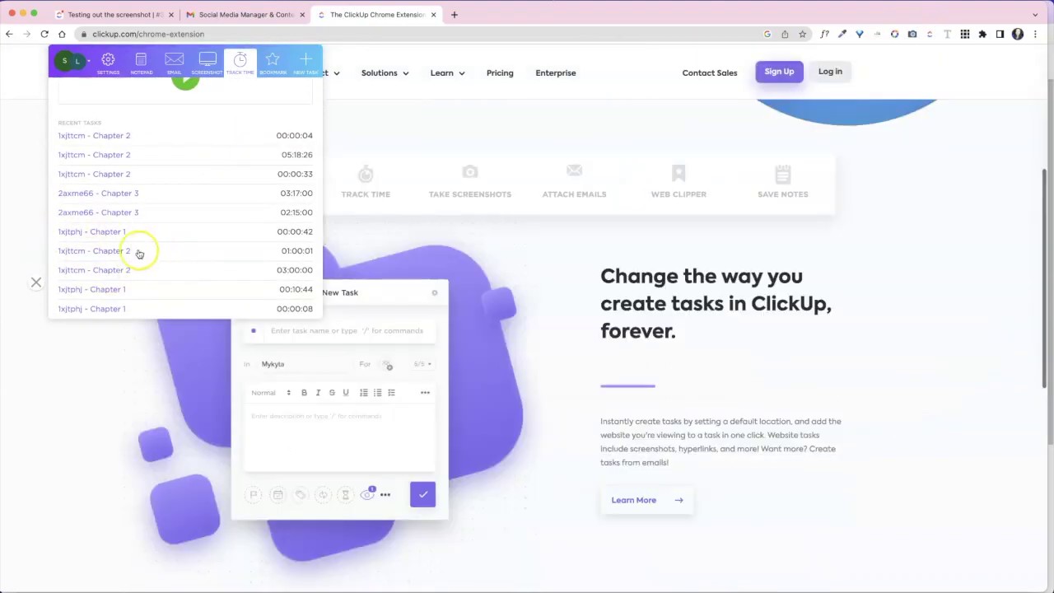
left_click(98, 229)
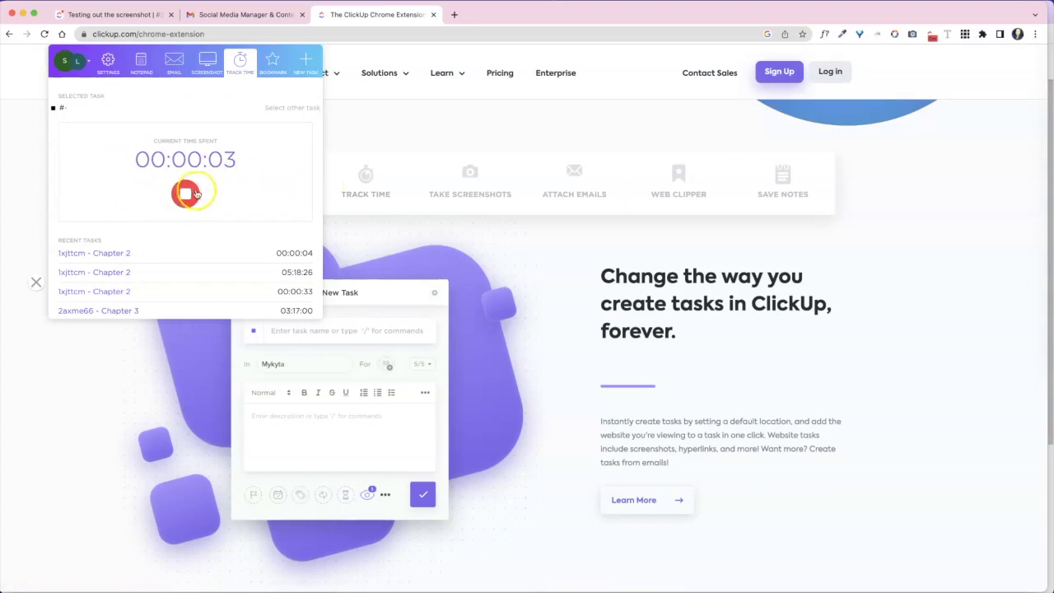
Step: Examine the extension's bookmark form for the page, remove its screenshot attachment, and open the new task form
left_click(273, 62)
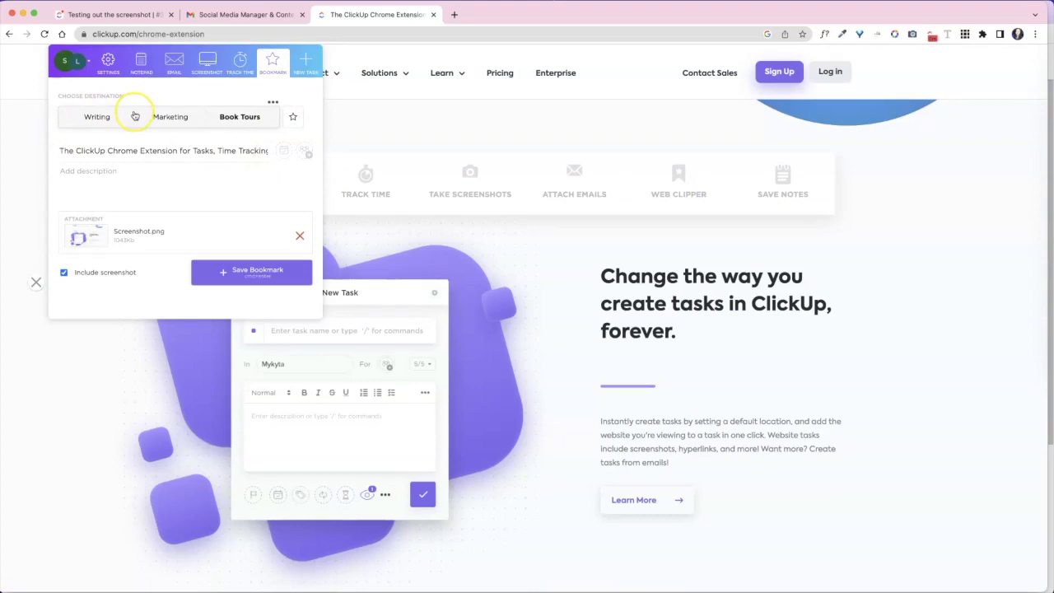
left_click(301, 238)
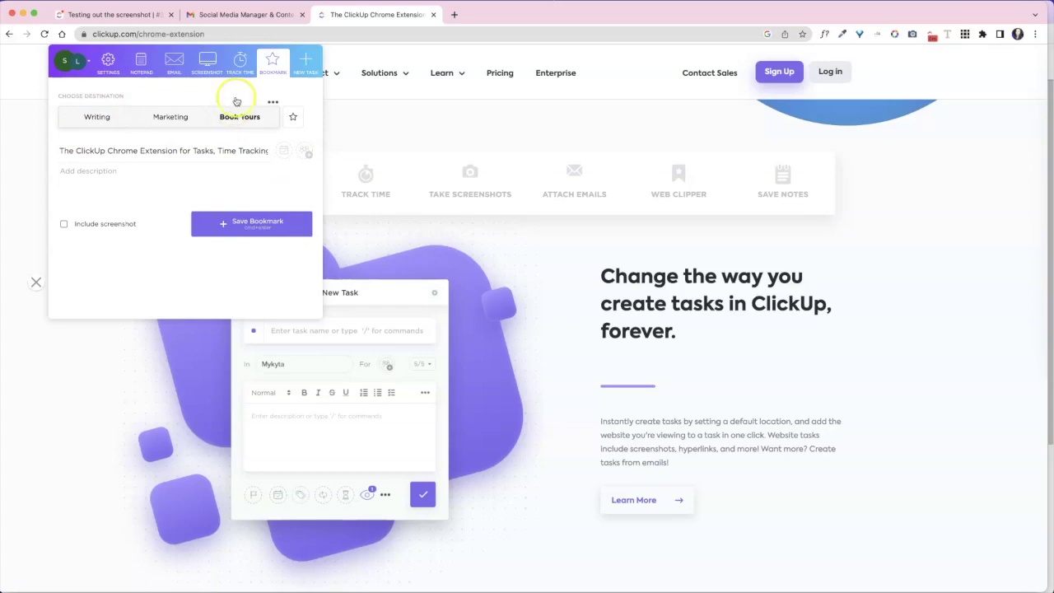
left_click(306, 59)
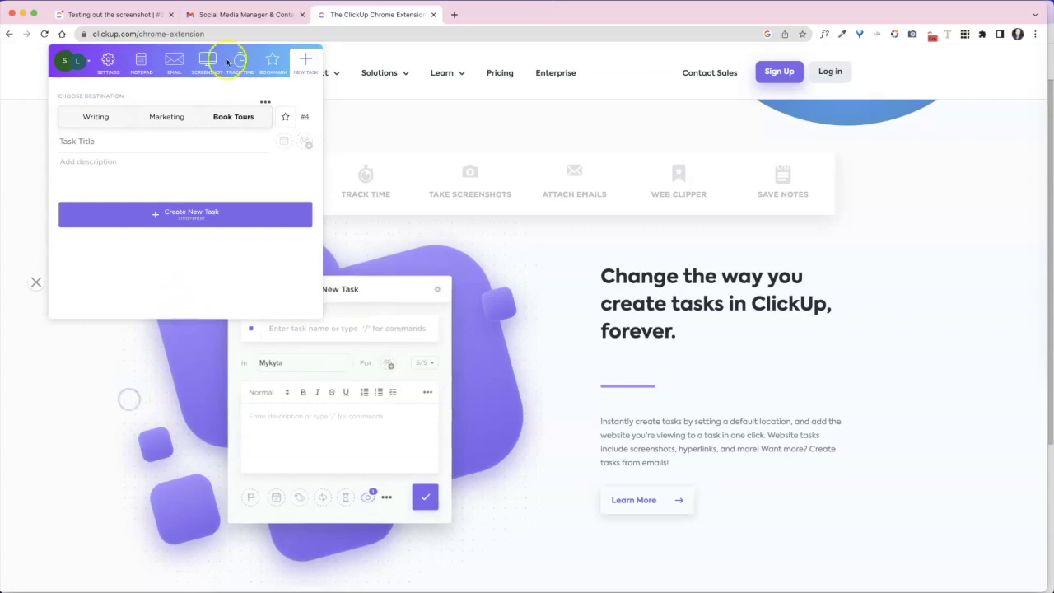
Step: Check the Gmail message, return to the "Testing out the screenshot" task in ClickUp and close it
left_click(227, 15)
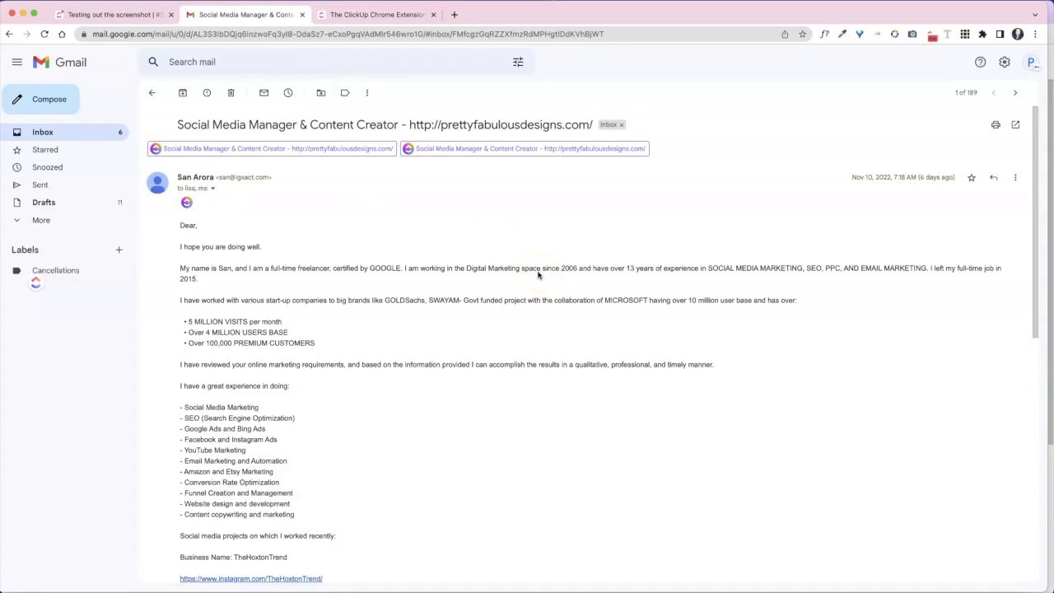
left_click(112, 14)
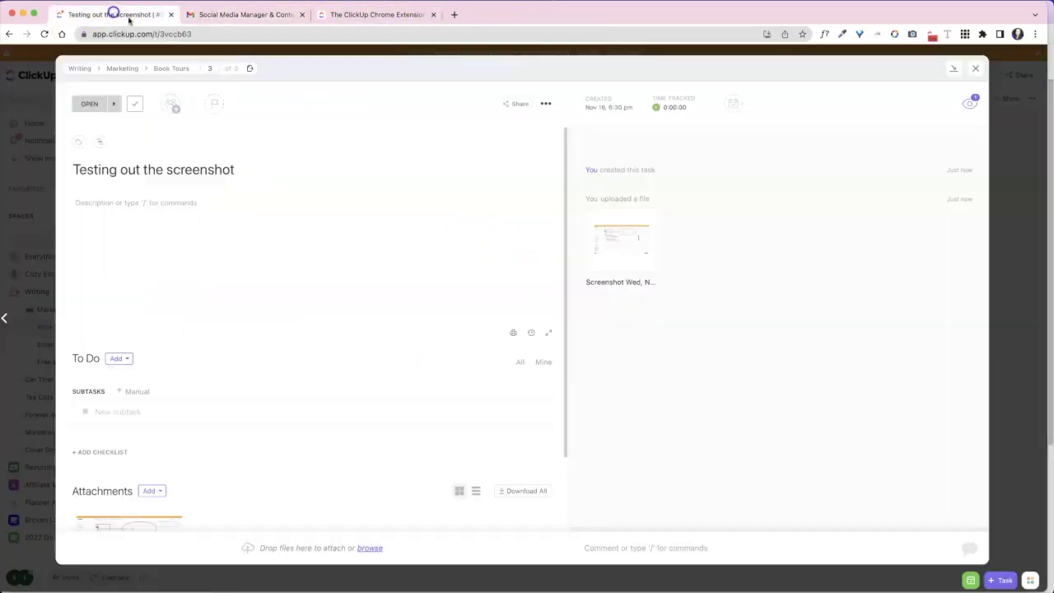
left_click(974, 67)
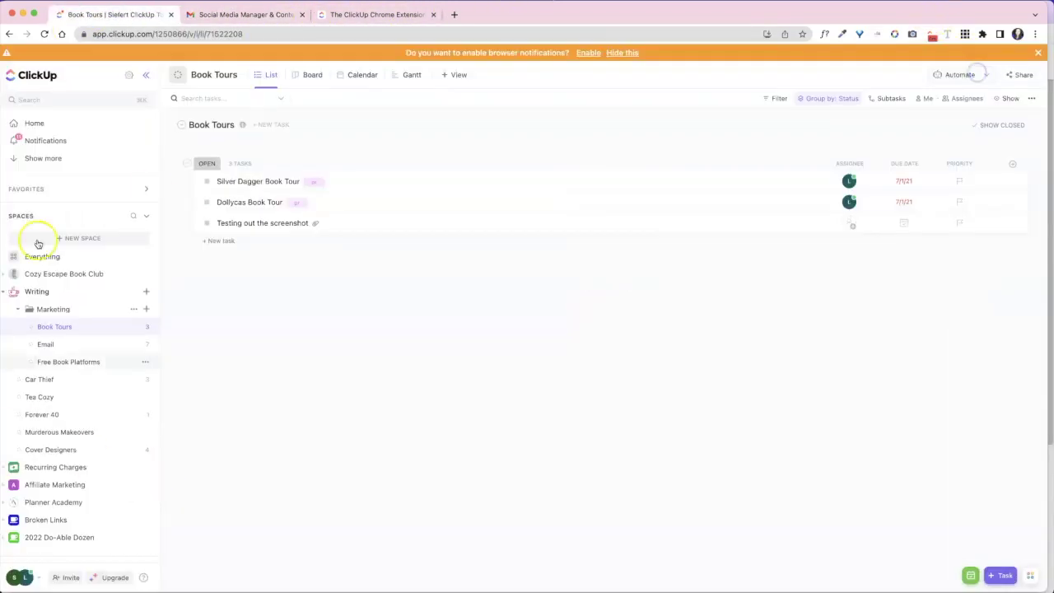